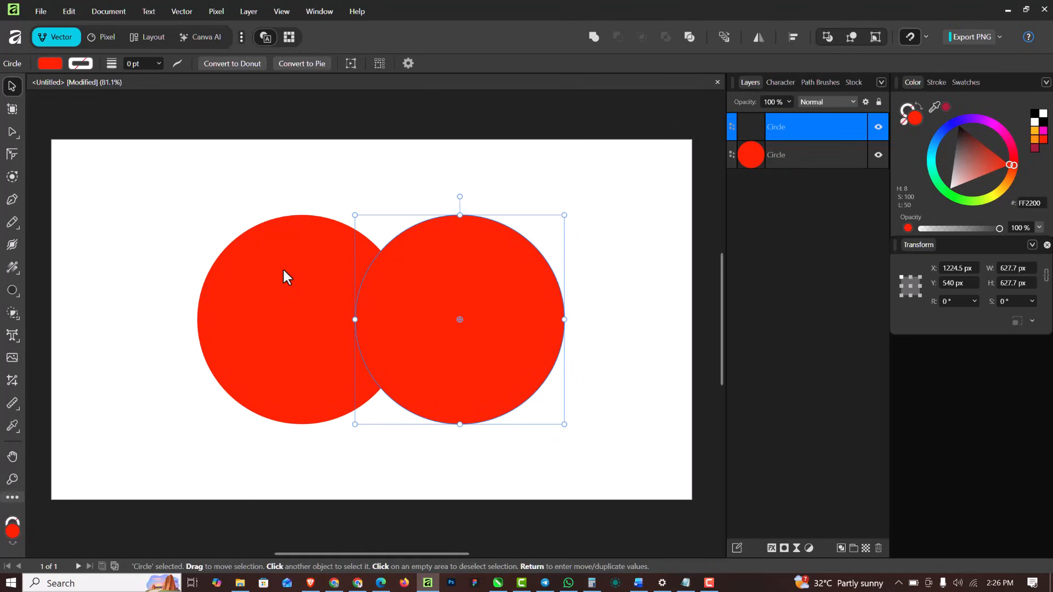
Try intersecting the two overlapping red circles and undo the operation.
{"action": "left_click", "coordinate": [283, 269], "text": "shift"}
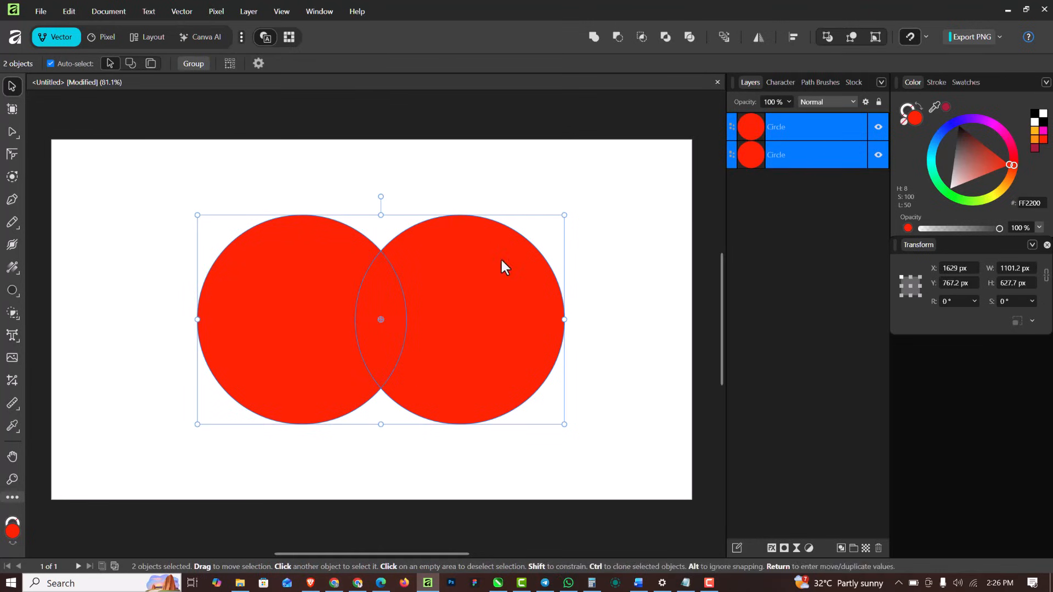
{"action": "left_click", "coordinate": [643, 37]}
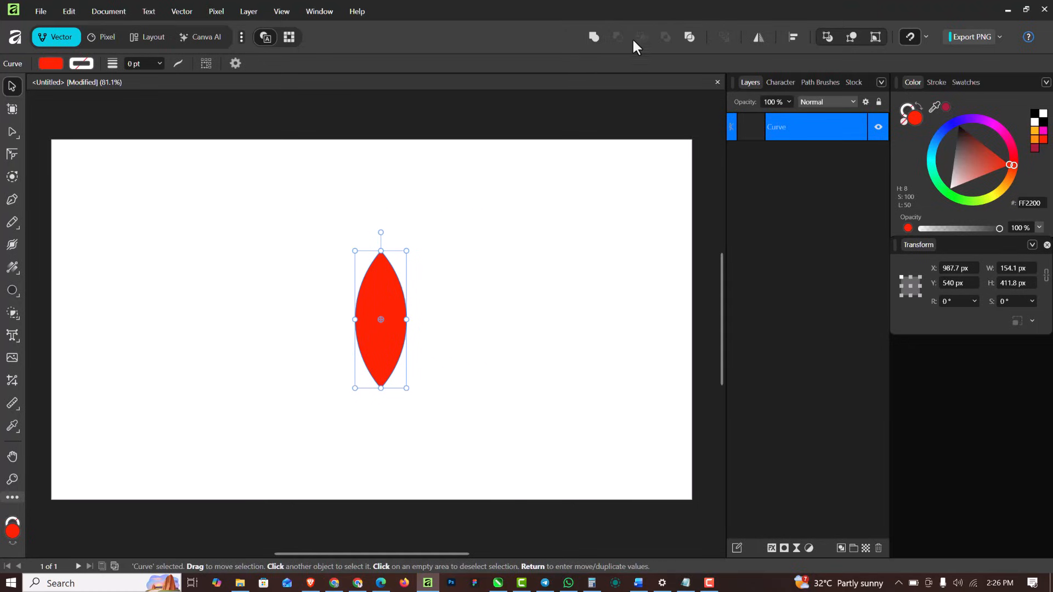
{"action": "key", "text": "ctrl+z"}
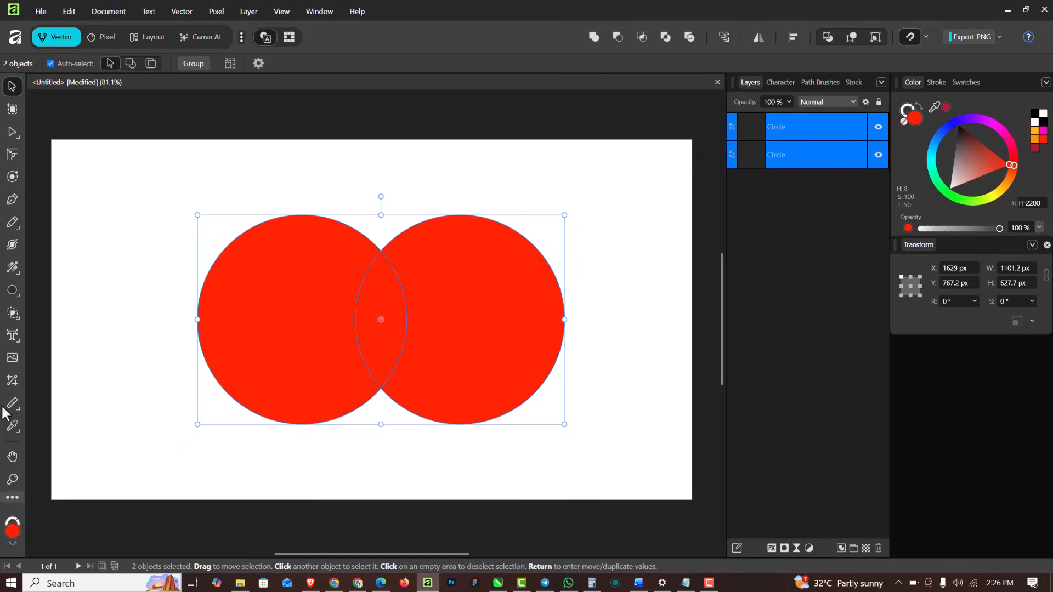
Try removing the outer areas of both circles with the Shape Builder Tool and undo the deletions.
{"action": "left_click", "coordinate": [21, 308]}
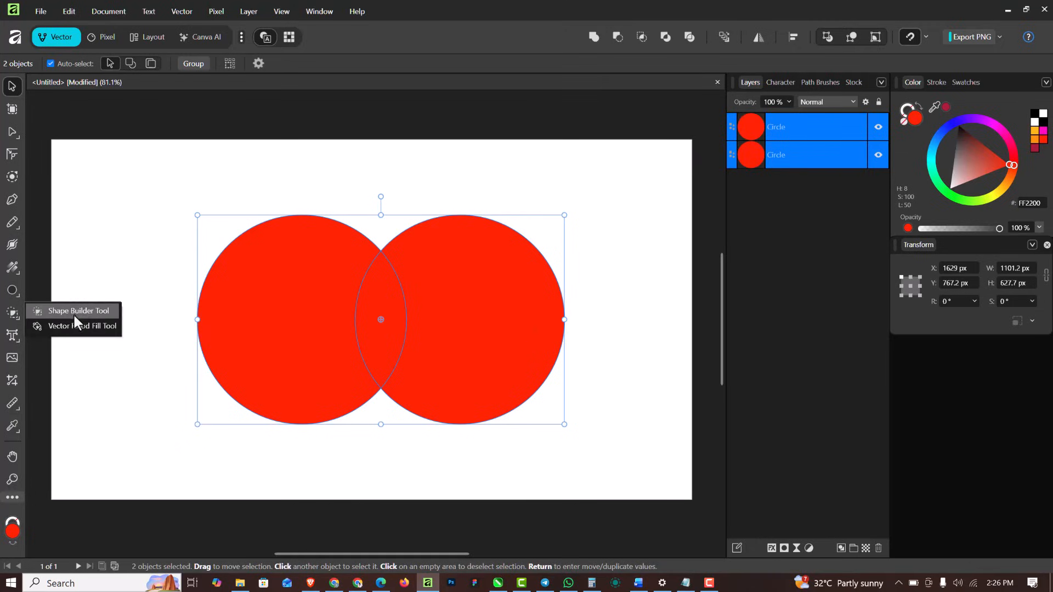
{"action": "left_click", "coordinate": [73, 312]}
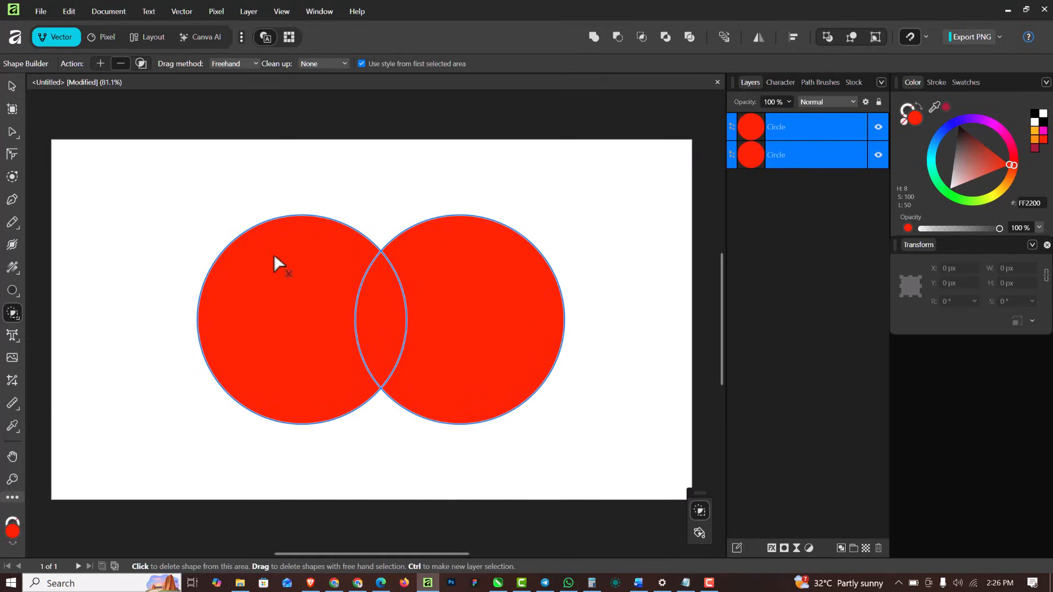
{"action": "left_click", "coordinate": [279, 270]}
{"action": "left_click", "coordinate": [516, 283]}
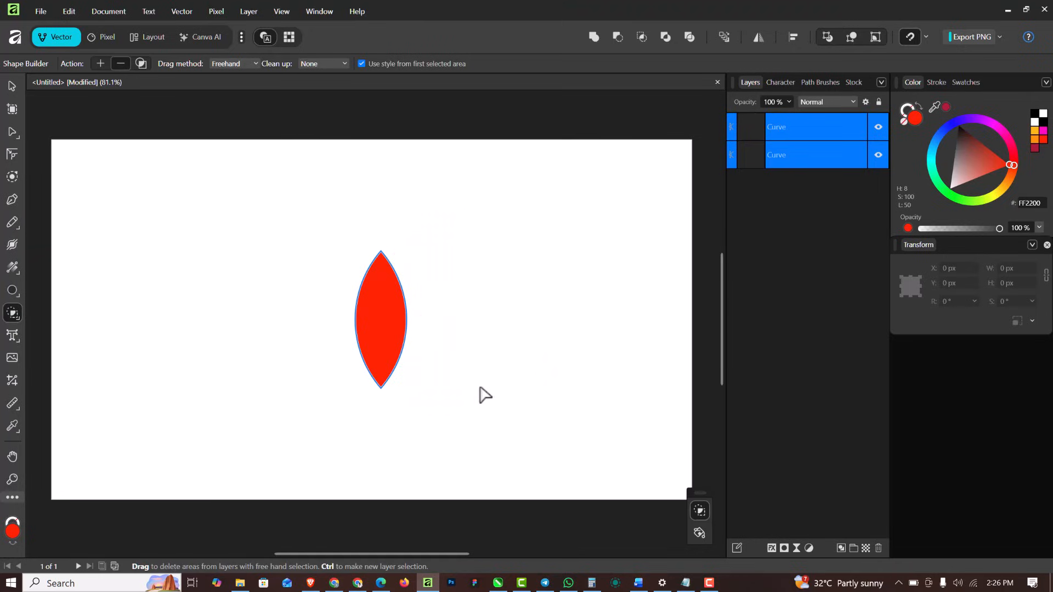
{"action": "left_click", "coordinate": [10, 84]}
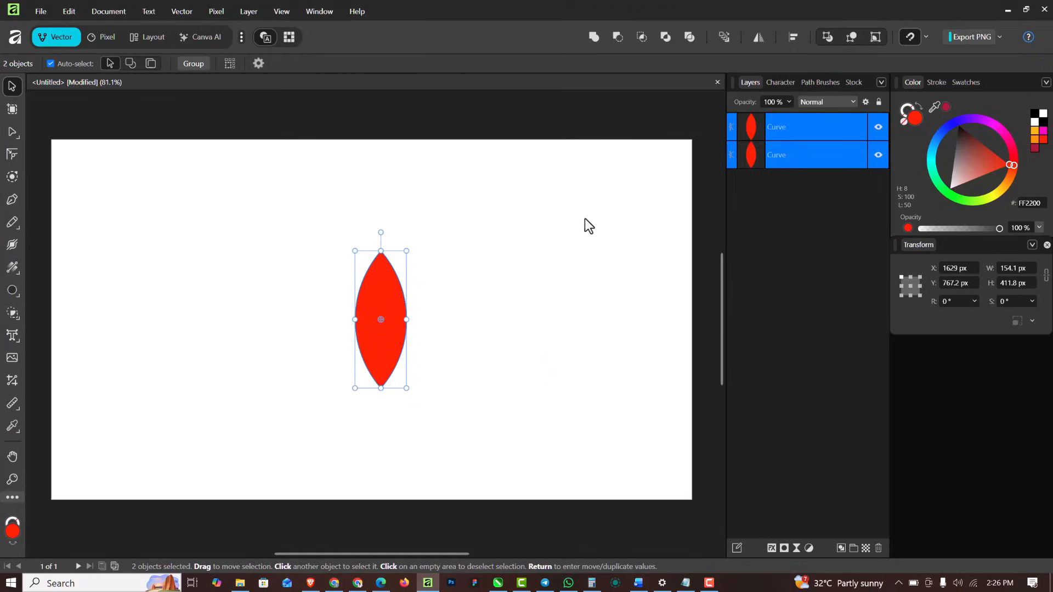
{"action": "key", "text": "ctrl+z"}
{"action": "key", "text": "ctrl+z"}
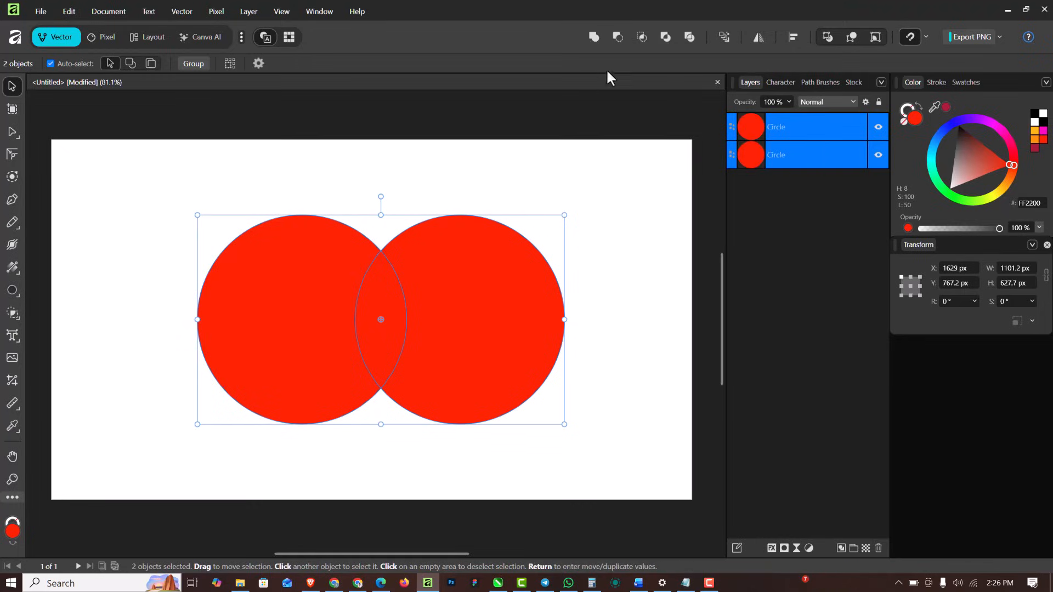
Intersect the two selected circles to keep only their overlap as a petal shape.
{"action": "left_click", "coordinate": [639, 37]}
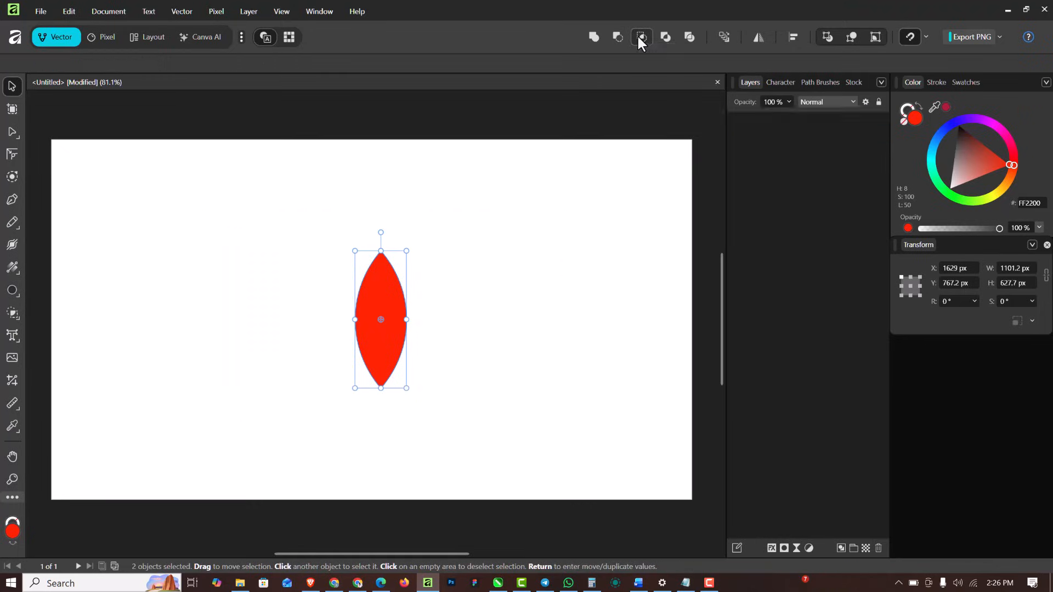
{"action": "left_click", "coordinate": [528, 247]}
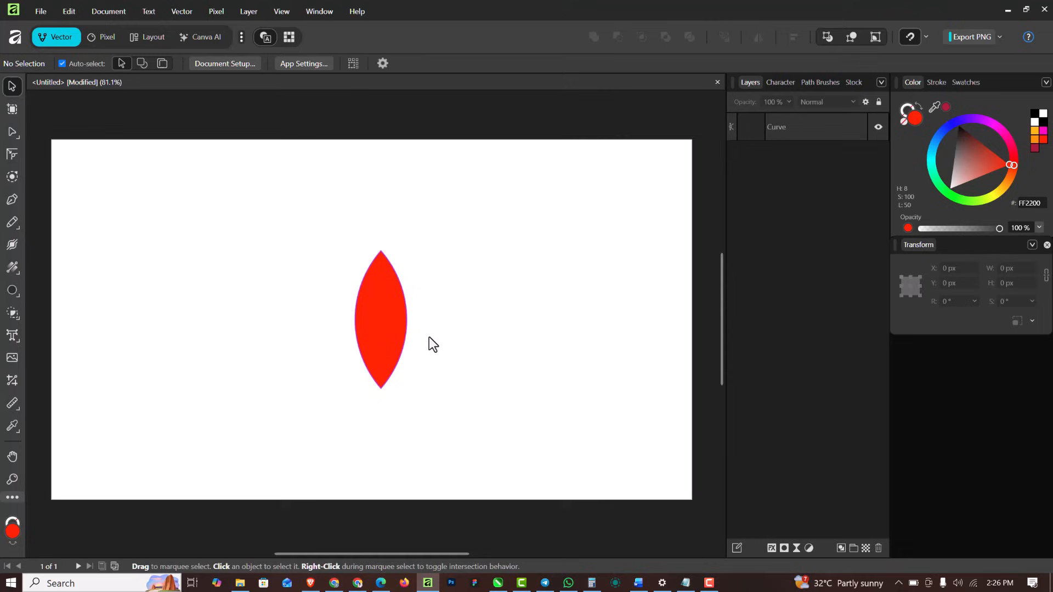
{"action": "left_click", "coordinate": [391, 313]}
Scale the petal down to about 63 × 167 px and place its transform origin on its bottom tip.
{"action": "scroll", "coordinate": [374, 351], "scroll_direction": "up", "scroll_amount": 4}
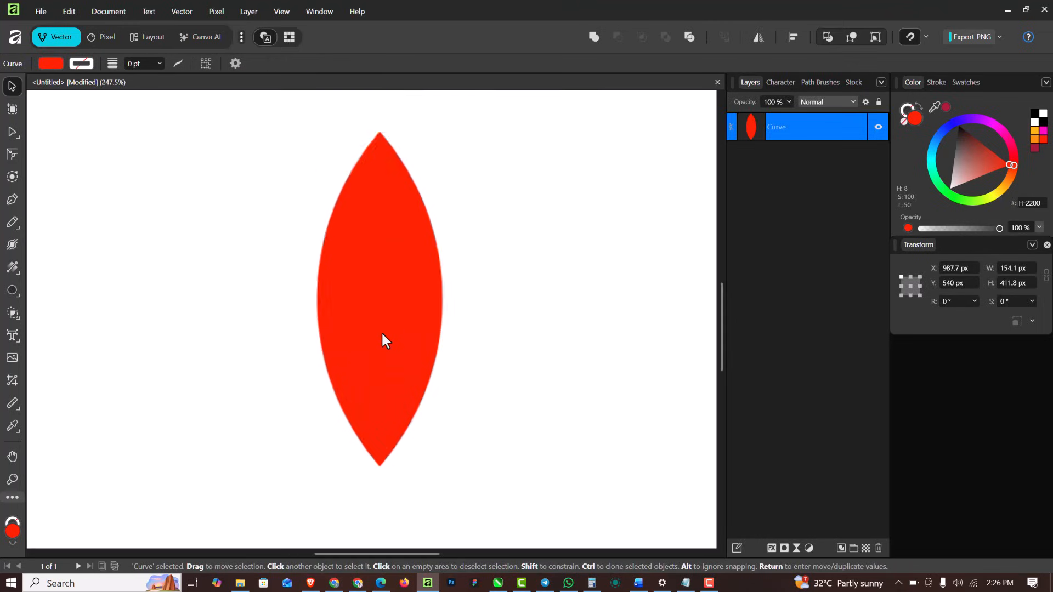
{"action": "scroll", "coordinate": [390, 316], "scroll_direction": "down", "scroll_amount": 2}
{"action": "scroll", "coordinate": [406, 359], "scroll_direction": "down", "scroll_amount": 2}
{"action": "left_click_drag", "start_coordinate": [412, 379], "coordinate": [378, 286]}
{"action": "scroll", "coordinate": [366, 268], "scroll_direction": "up", "scroll_amount": 3}
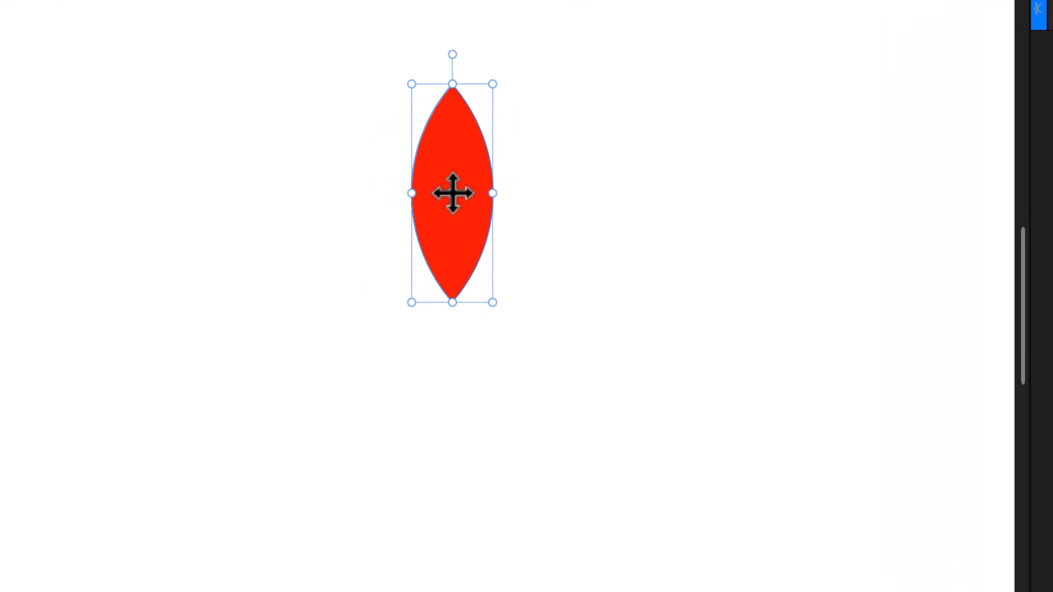
{"action": "left_click_drag", "start_coordinate": [452, 193], "coordinate": [453, 305]}
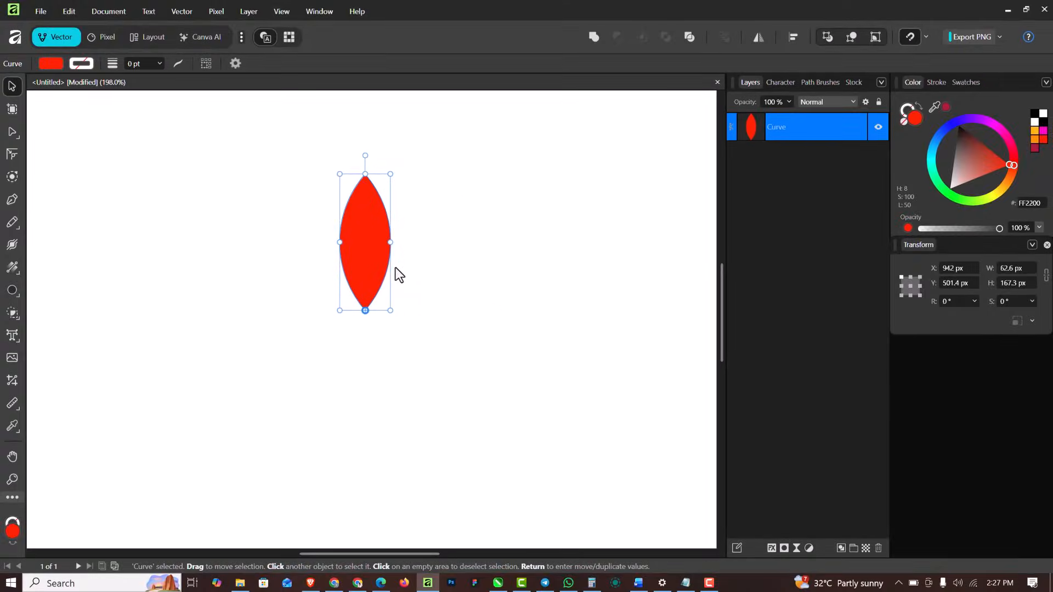
Duplicate the petal and set the copy's rotation to 20° around the bottom tip.
{"action": "scroll", "coordinate": [384, 258], "scroll_direction": "down", "scroll_amount": 1}
{"action": "key", "text": "ctrl+j"}
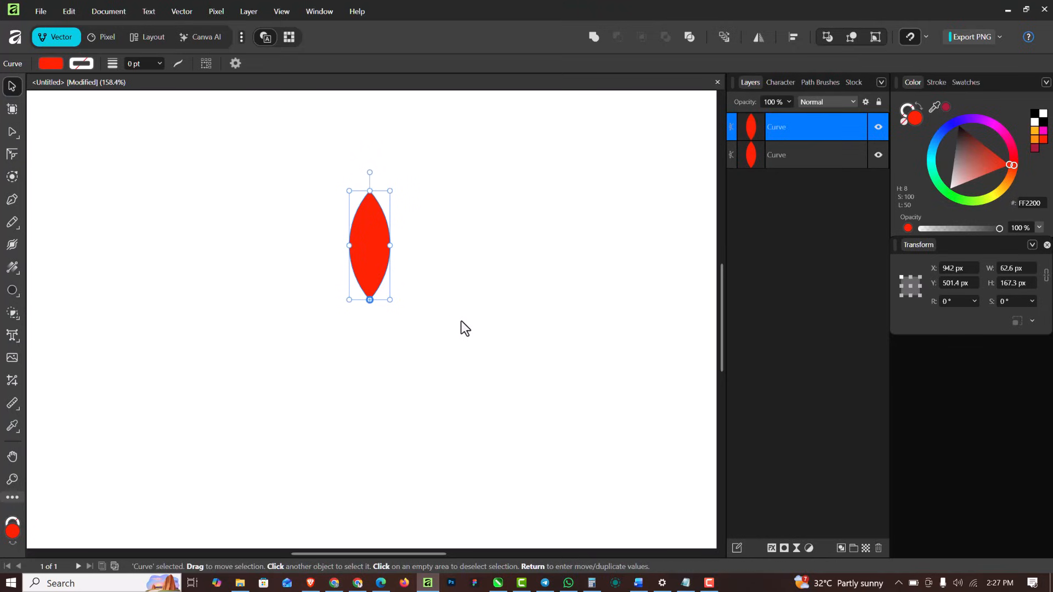
{"action": "left_click", "coordinate": [952, 301]}
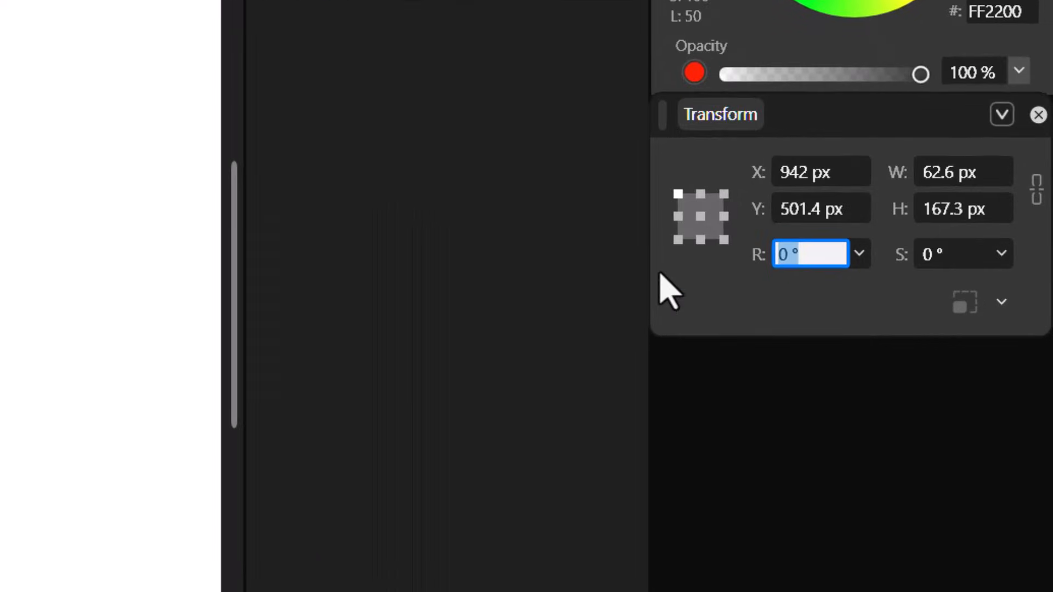
{"action": "type", "text": "20"}
{"action": "key", "text": "Return"}
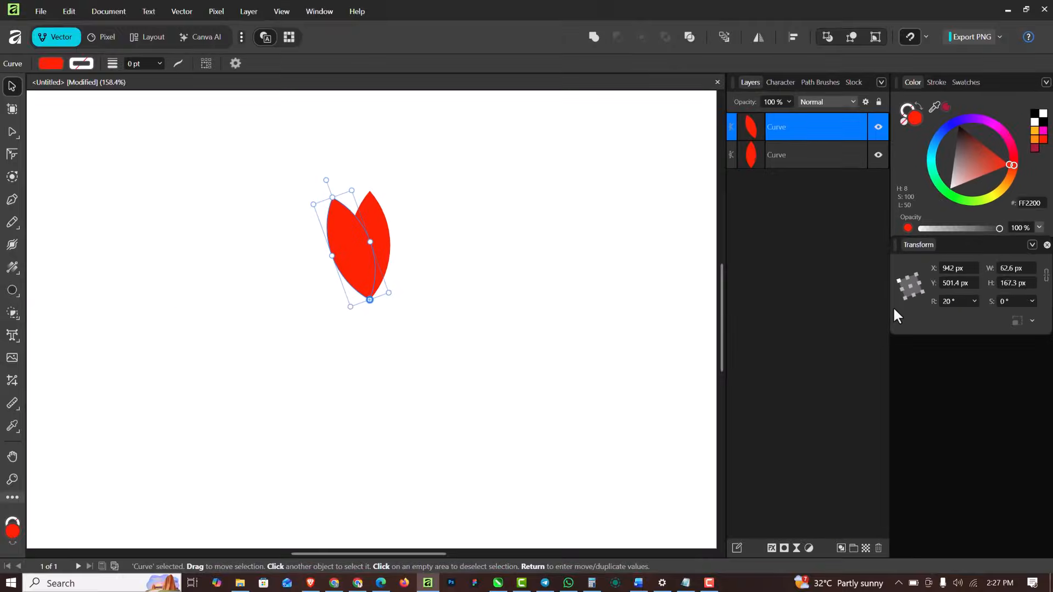
Repeat the rotated duplication at 20° increments until 18 petals complete a full circle.
{"action": "key", "text": "ctrl+j"}
{"action": "key", "text": "ctrl+j"}
{"action": "key", "text": "ctrl+j"}
{"action": "key", "text": "ctrl+j"}
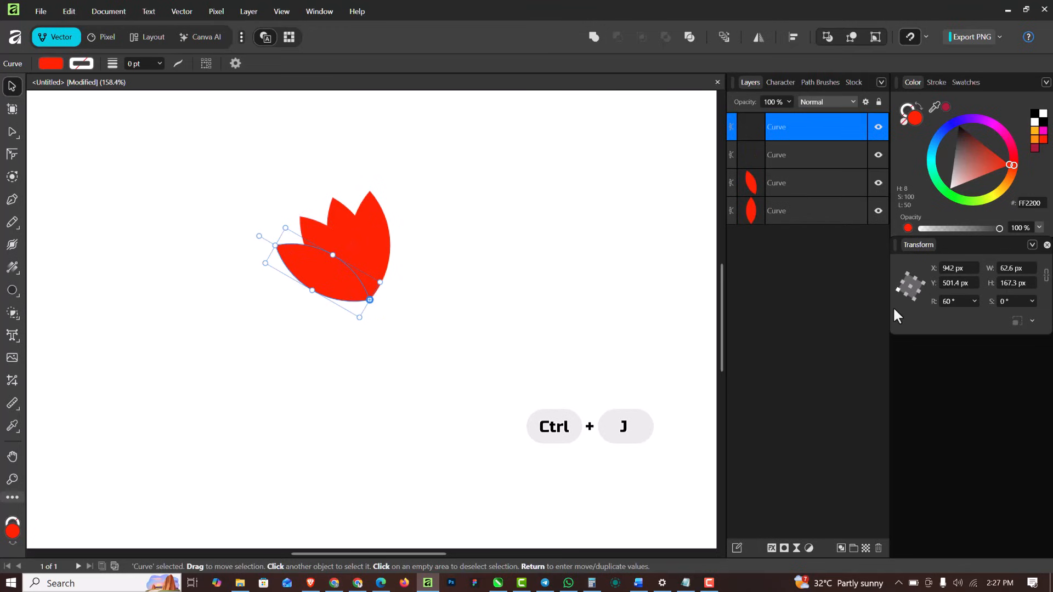
{"action": "key", "text": "ctrl+j"}
{"action": "key", "text": "ctrl+j"}
{"action": "key", "text": "ctrl+j"}
{"action": "key", "text": "ctrl+j"}
{"action": "key", "text": "ctrl+j"}
{"action": "key", "text": "ctrl+j"}
{"action": "key", "text": "ctrl+j"}
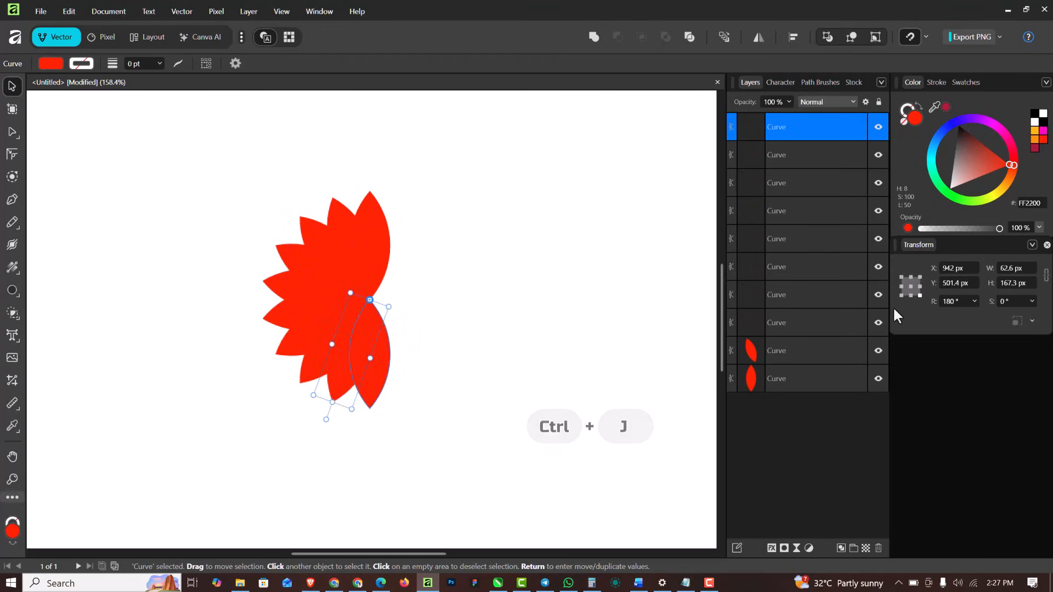
{"action": "key", "text": "ctrl+j"}
{"action": "key", "text": "ctrl+j"}
{"action": "key", "text": "ctrl+j"}
{"action": "key", "text": "ctrl+j"}
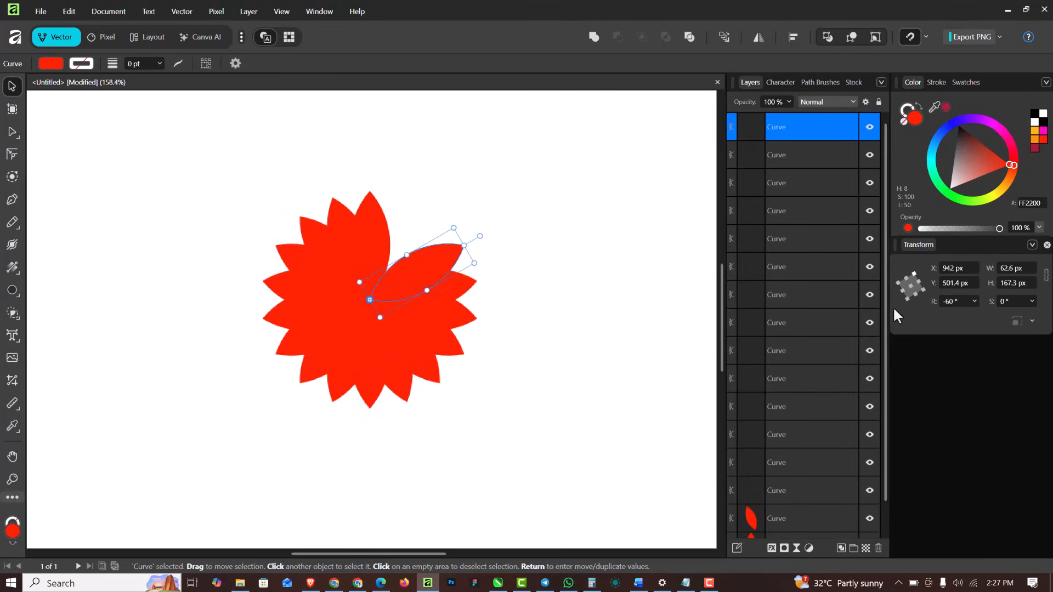
{"action": "key", "text": "ctrl+j"}
{"action": "key", "text": "ctrl+j"}
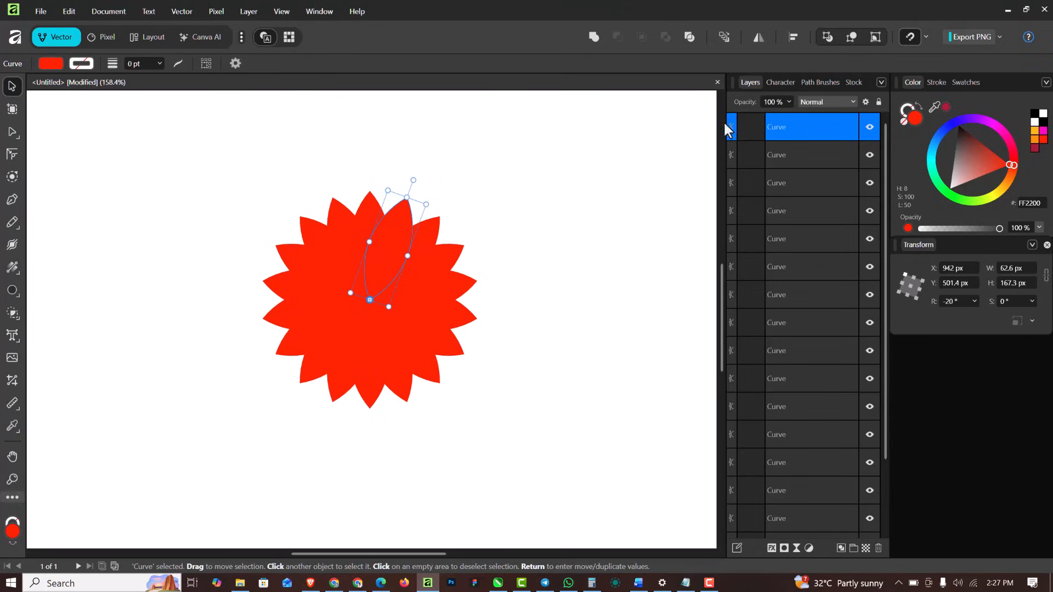
{"action": "left_click", "coordinate": [234, 169]}
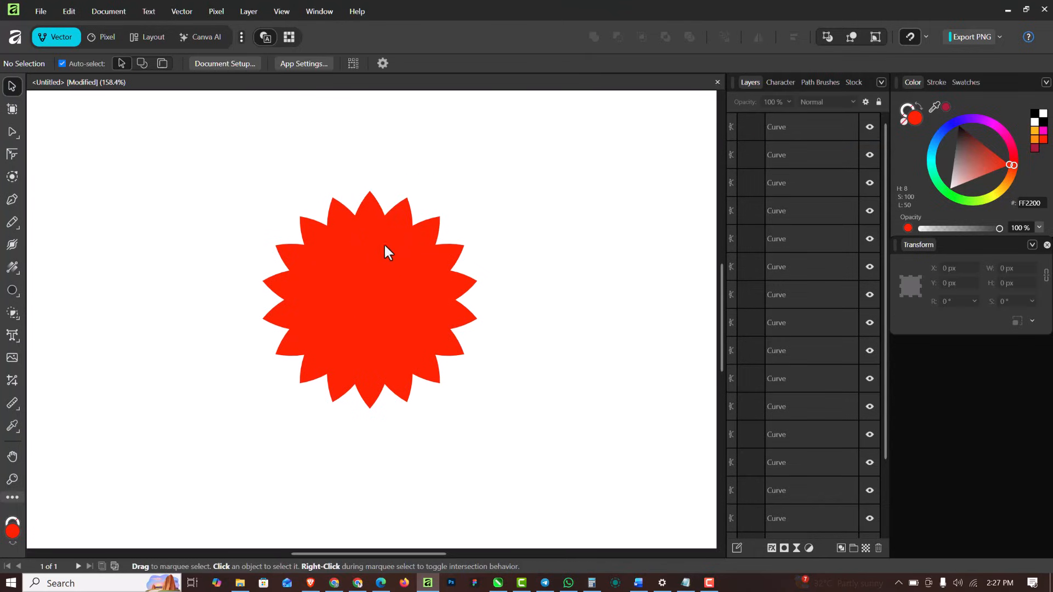
Select all 18 petals and set their layer opacity to 50%.
{"action": "left_click", "coordinate": [799, 124]}
{"action": "scroll", "coordinate": [804, 284], "scroll_direction": "down", "scroll_amount": 3}
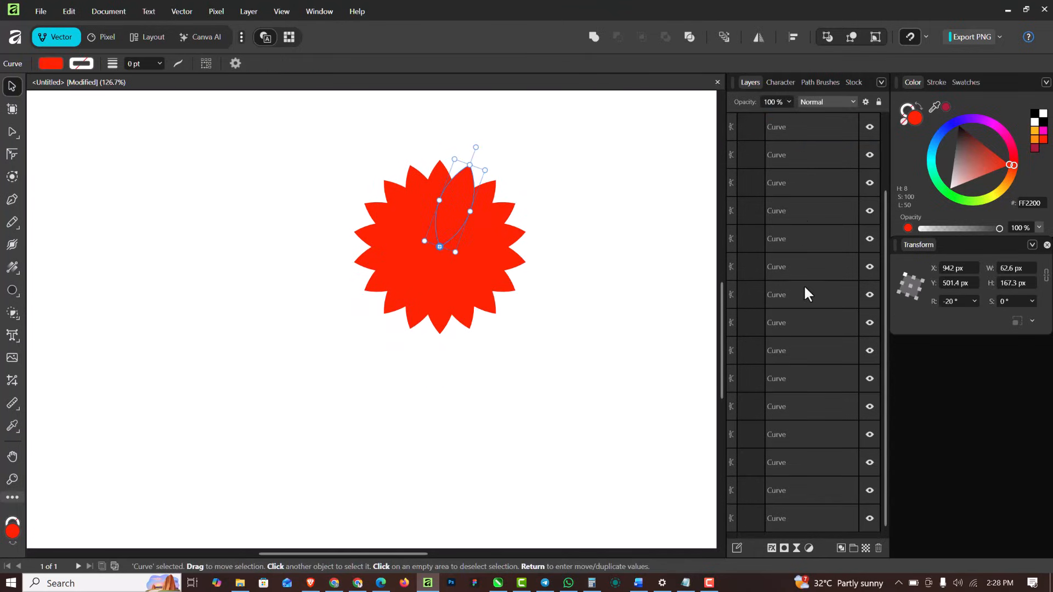
{"action": "left_click", "coordinate": [823, 125]}
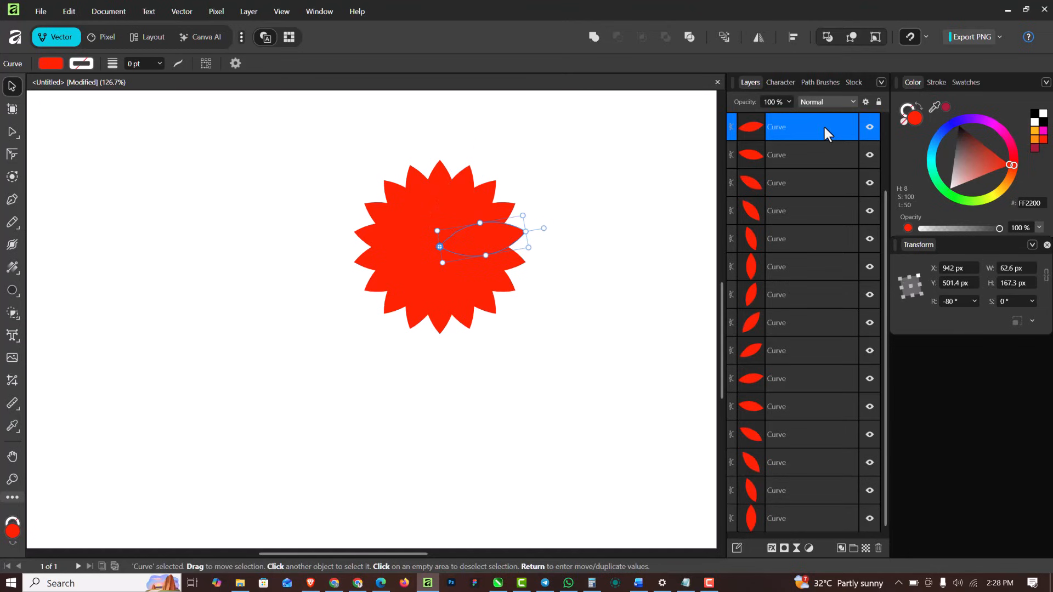
{"action": "scroll", "coordinate": [825, 125], "scroll_direction": "up", "scroll_amount": 3}
{"action": "left_click", "coordinate": [829, 122]}
{"action": "scroll", "coordinate": [837, 396], "scroll_direction": "down", "scroll_amount": 3}
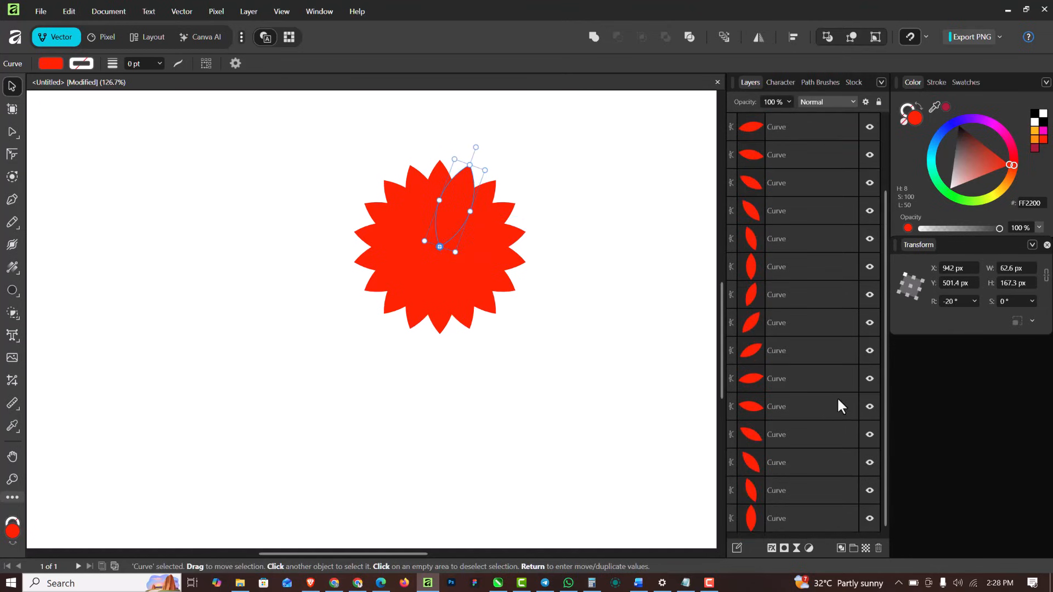
{"action": "key", "text": "ctrl+a"}
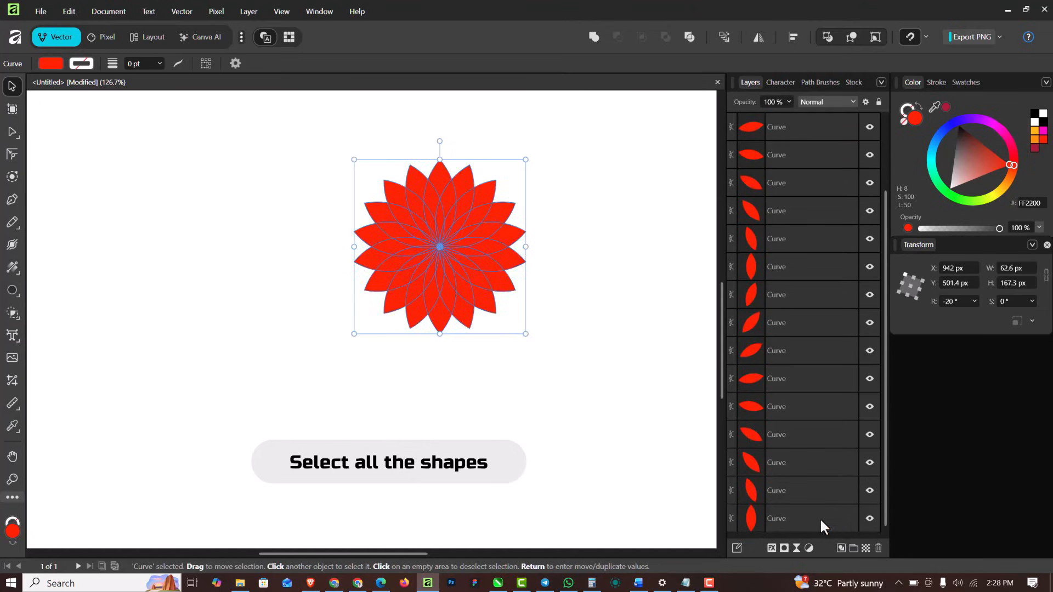
{"action": "left_click", "coordinate": [789, 101]}
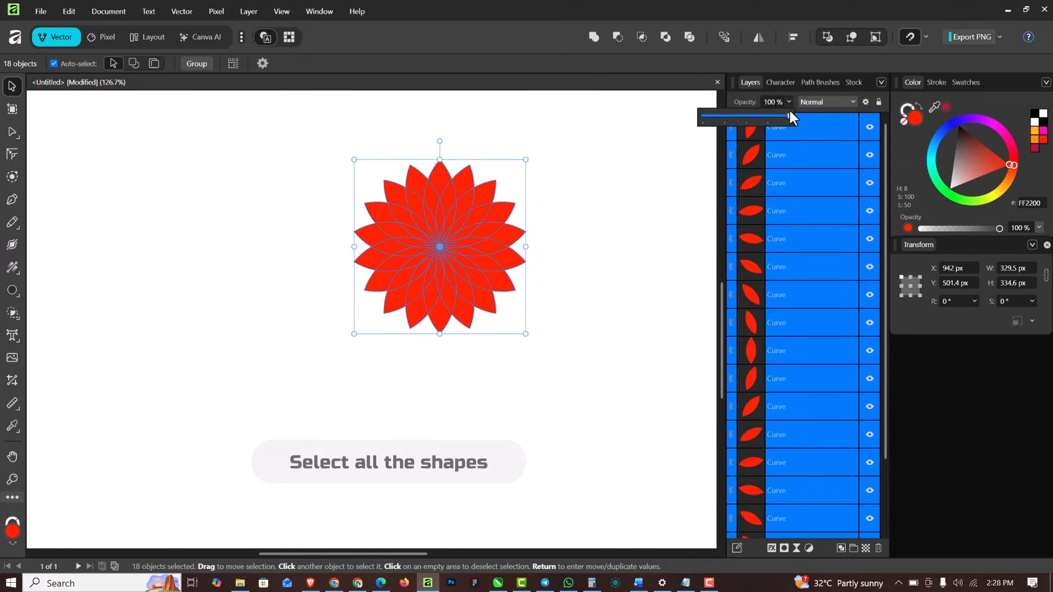
{"action": "left_click_drag", "start_coordinate": [780, 112], "coordinate": [749, 118]}
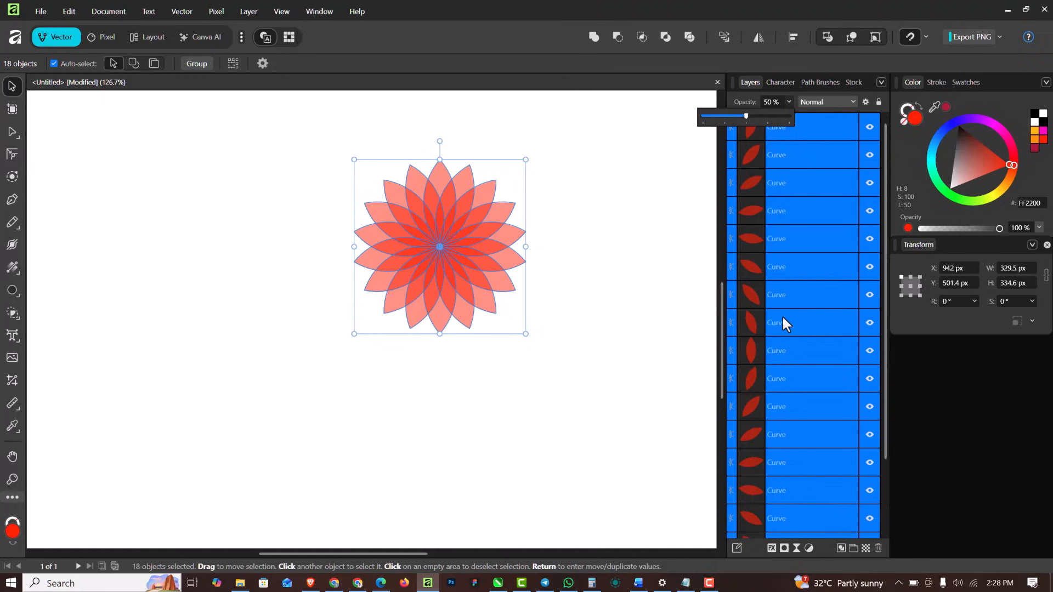
{"action": "left_click", "coordinate": [820, 140]}
{"action": "left_click", "coordinate": [601, 137]}
{"action": "left_click", "coordinate": [601, 137]}
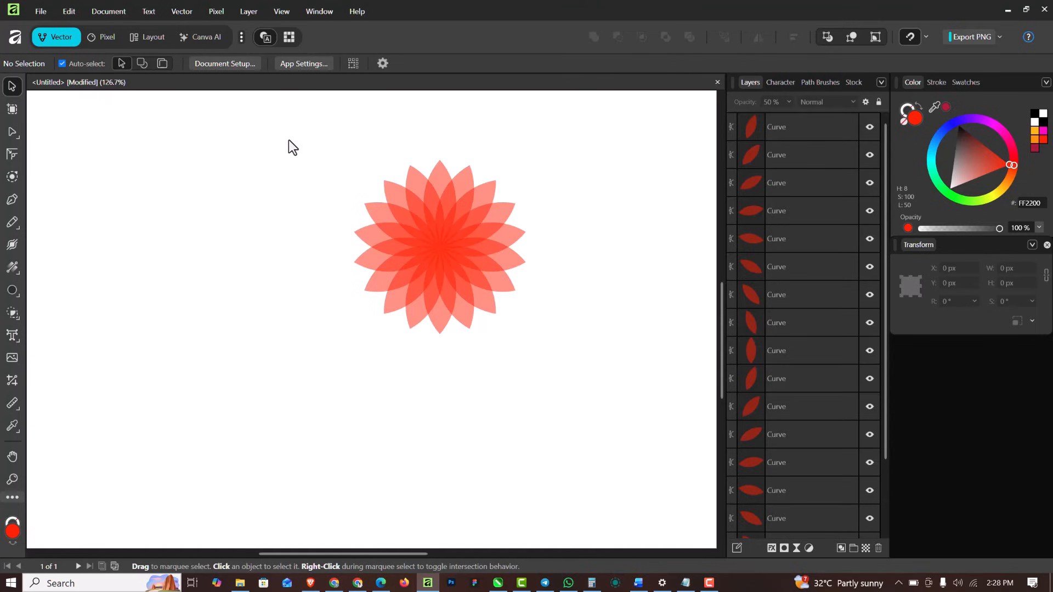
Group all 18 petals of the flower into a single object.
{"action": "left_click_drag", "start_coordinate": [289, 142], "coordinate": [613, 388]}
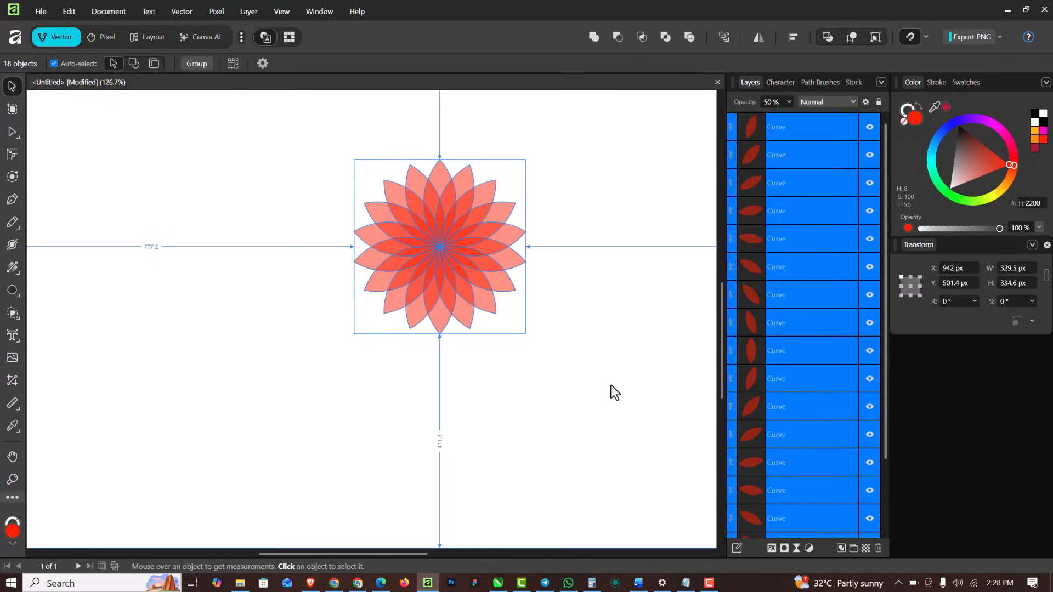
{"action": "key", "text": "ctrl+g"}
{"action": "scroll", "coordinate": [450, 214], "scroll_direction": "up", "scroll_amount": 2}
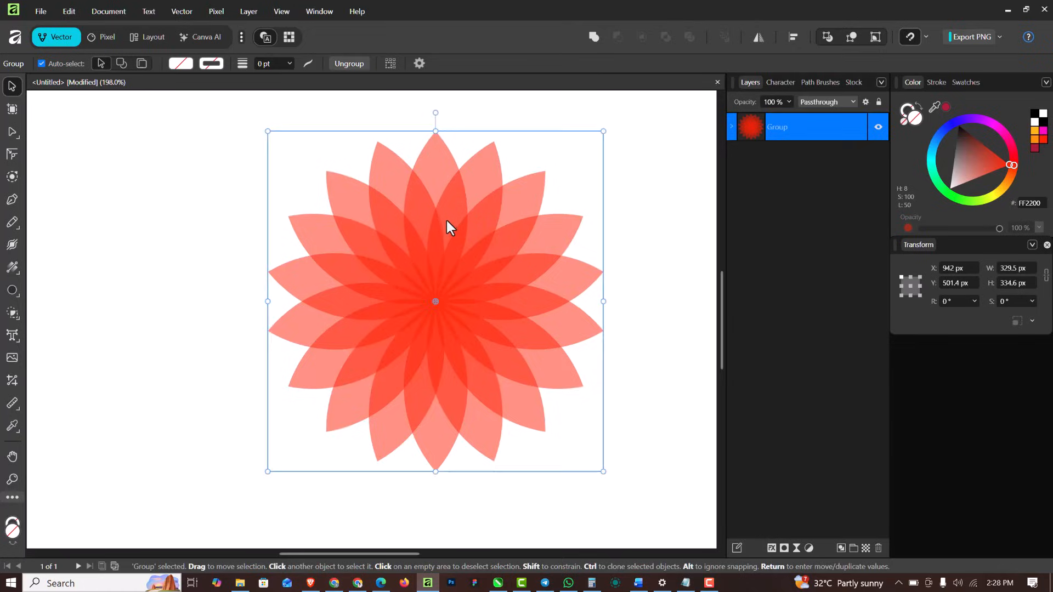
{"action": "scroll", "coordinate": [444, 215], "scroll_direction": "down", "scroll_amount": 2}
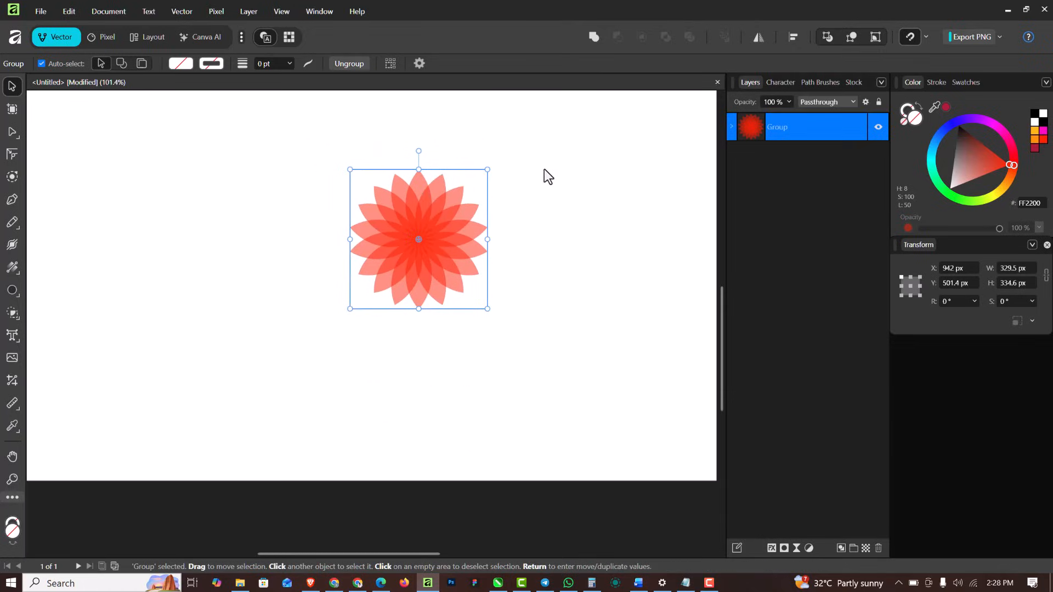
{"action": "scroll", "coordinate": [444, 203], "scroll_direction": "down", "scroll_amount": 3}
{"action": "left_click", "coordinate": [565, 171]}
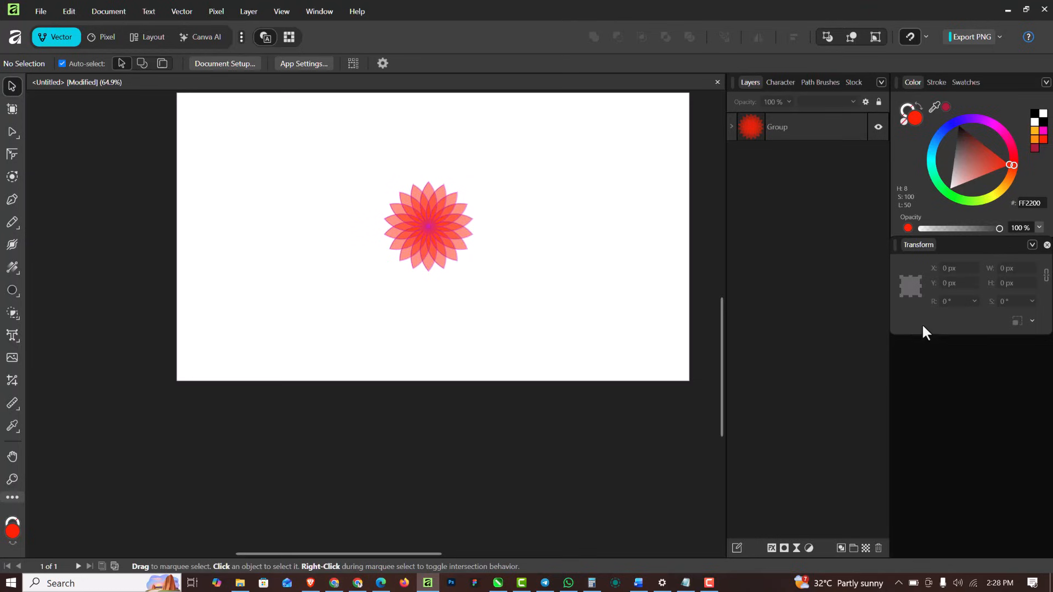
Draw a red rectangle of about 2067 × 1221 px covering the whole page and move it below the flower group.
{"action": "left_click", "coordinate": [15, 286]}
{"action": "left_click", "coordinate": [58, 8]}
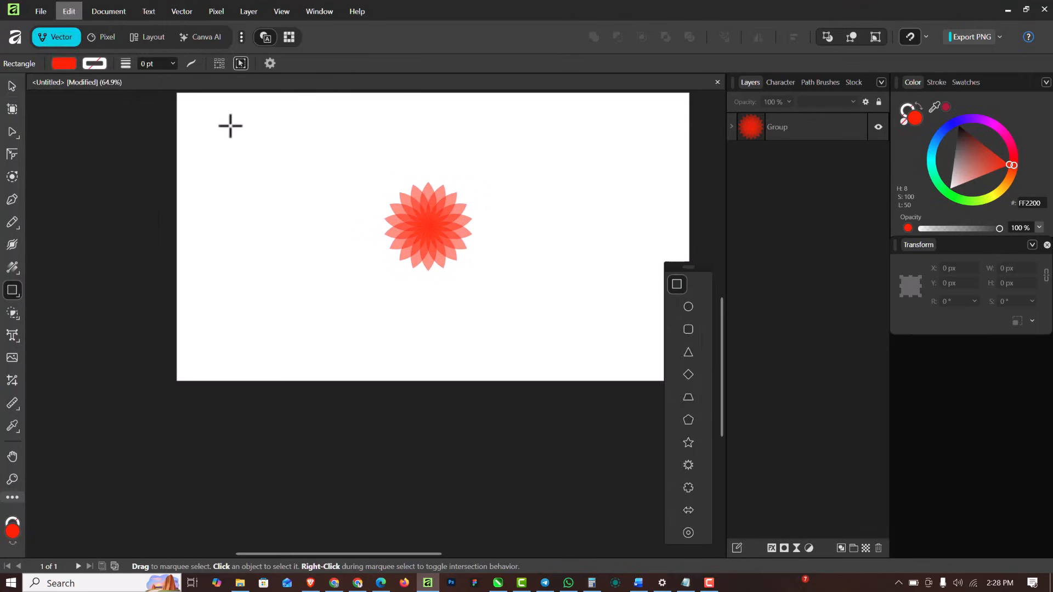
{"action": "scroll", "coordinate": [181, 230], "scroll_direction": "down", "scroll_amount": 2}
{"action": "left_click_drag", "start_coordinate": [169, 128], "coordinate": [522, 336]}
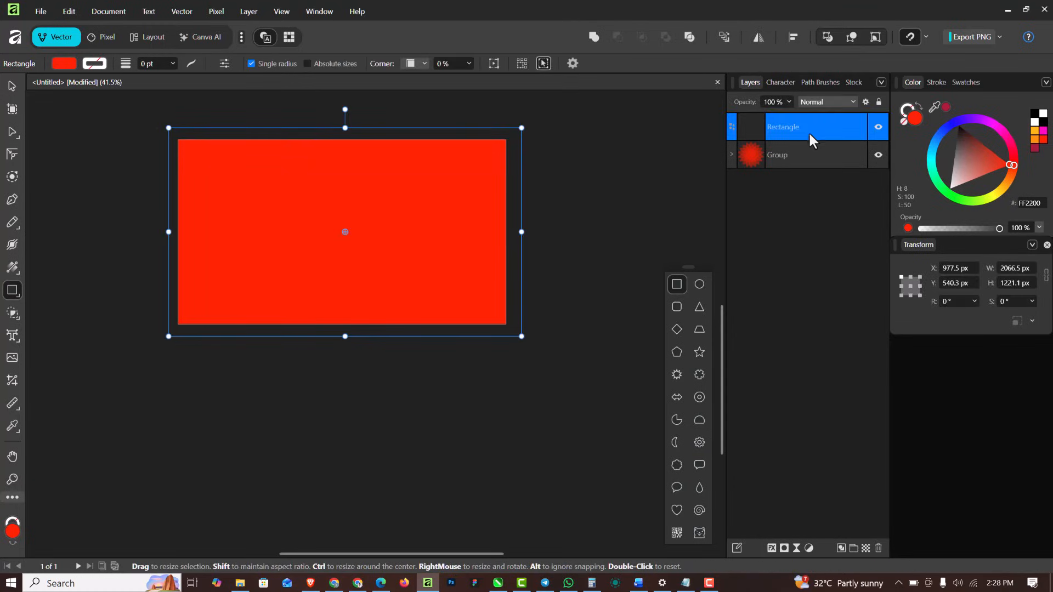
{"action": "left_click_drag", "start_coordinate": [809, 130], "coordinate": [827, 206]}
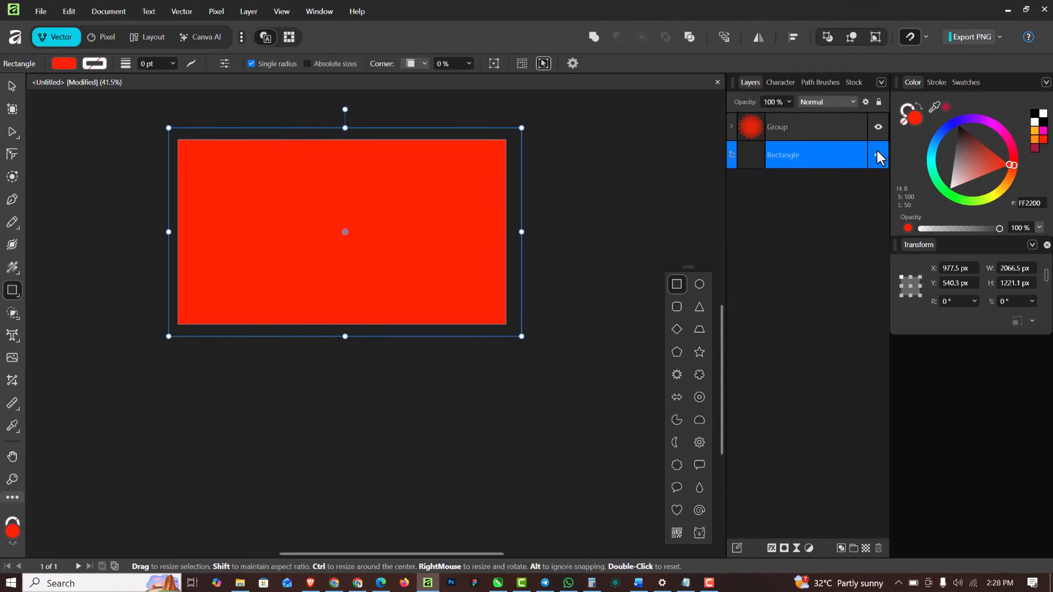
Fill the background rectangle with black (000000) and deselect it.
{"action": "left_click", "coordinate": [1035, 115]}
{"action": "scroll", "coordinate": [315, 225], "scroll_direction": "up", "scroll_amount": 5}
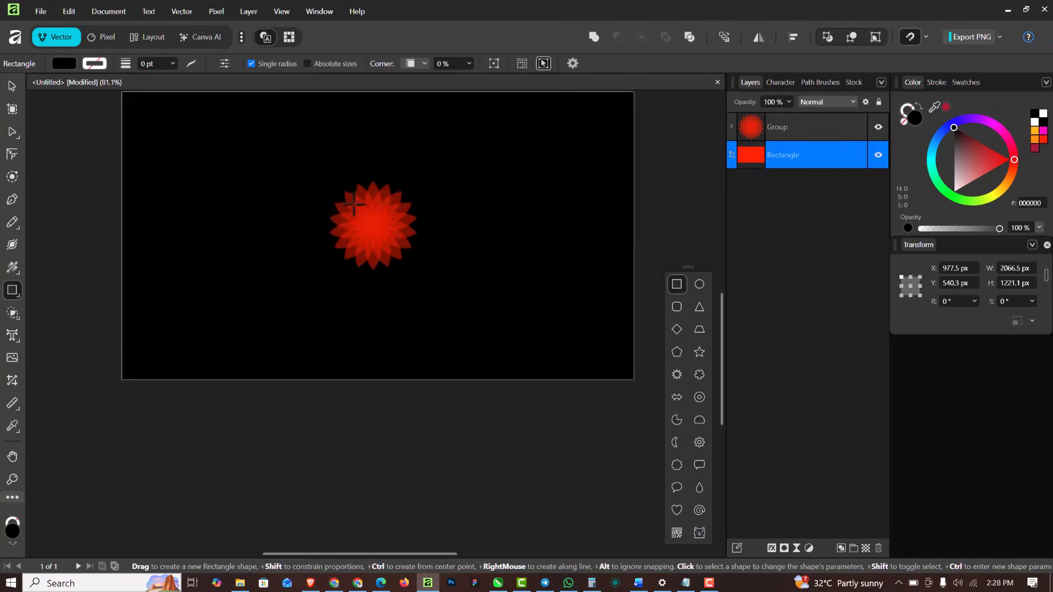
{"action": "scroll", "coordinate": [307, 214], "scroll_direction": "down", "scroll_amount": 4}
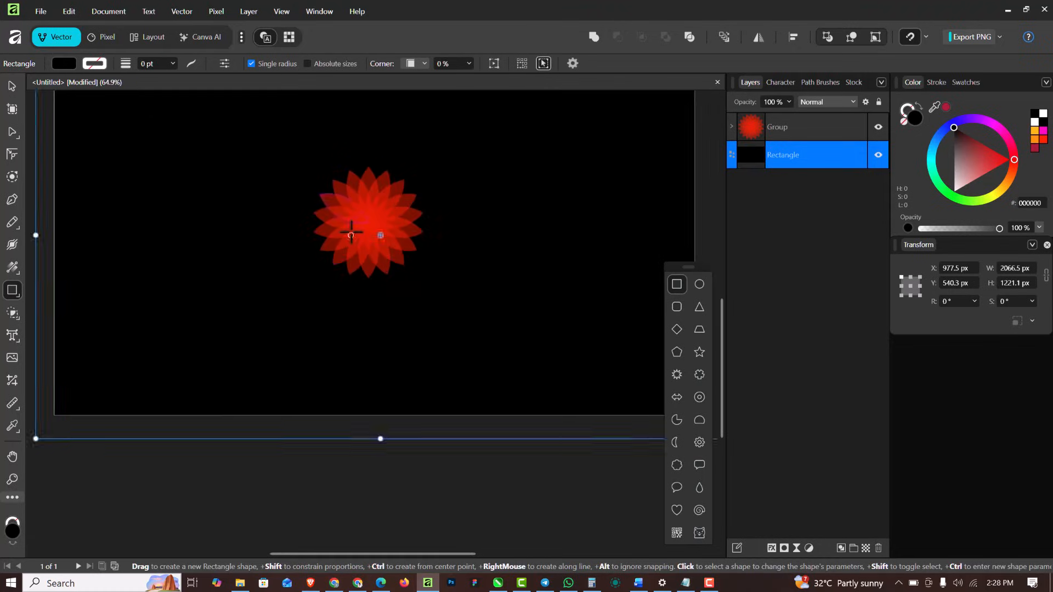
{"action": "scroll", "coordinate": [301, 213], "scroll_direction": "down", "scroll_amount": 2}
{"action": "left_click", "coordinate": [12, 86]}
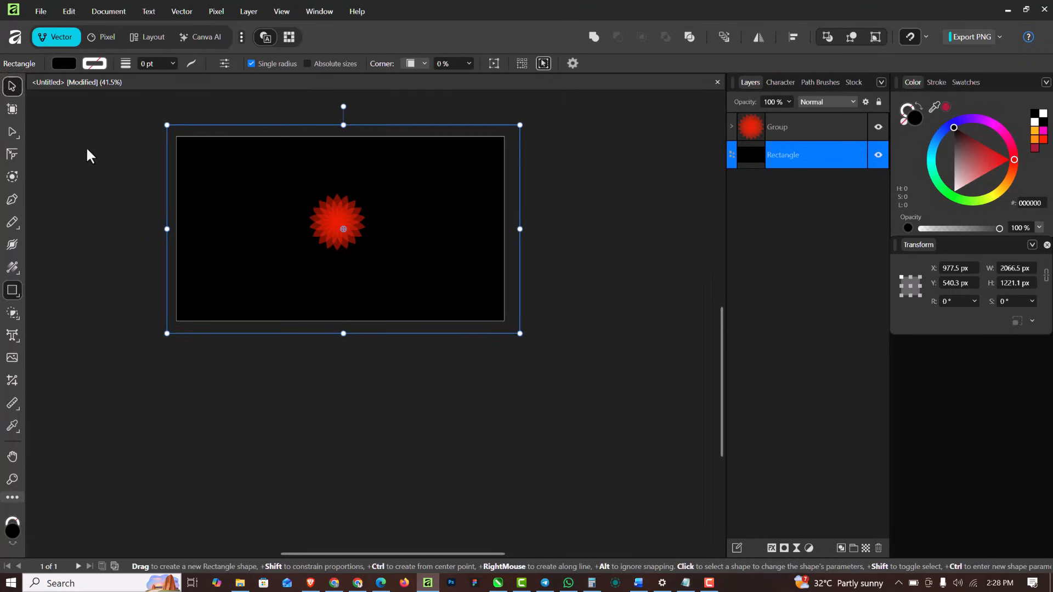
{"action": "left_click", "coordinate": [120, 190]}
Enlarge the flower group proportionally from its center to about 681 × 691 px.
{"action": "left_click", "coordinate": [805, 123]}
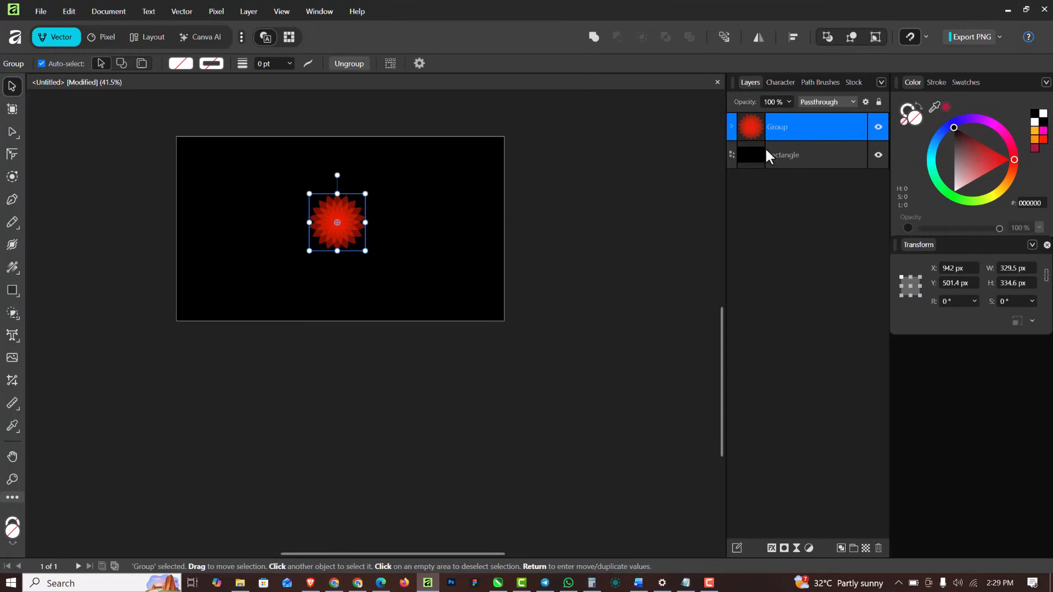
{"action": "left_click_drag", "start_coordinate": [365, 250], "coordinate": [395, 281]}
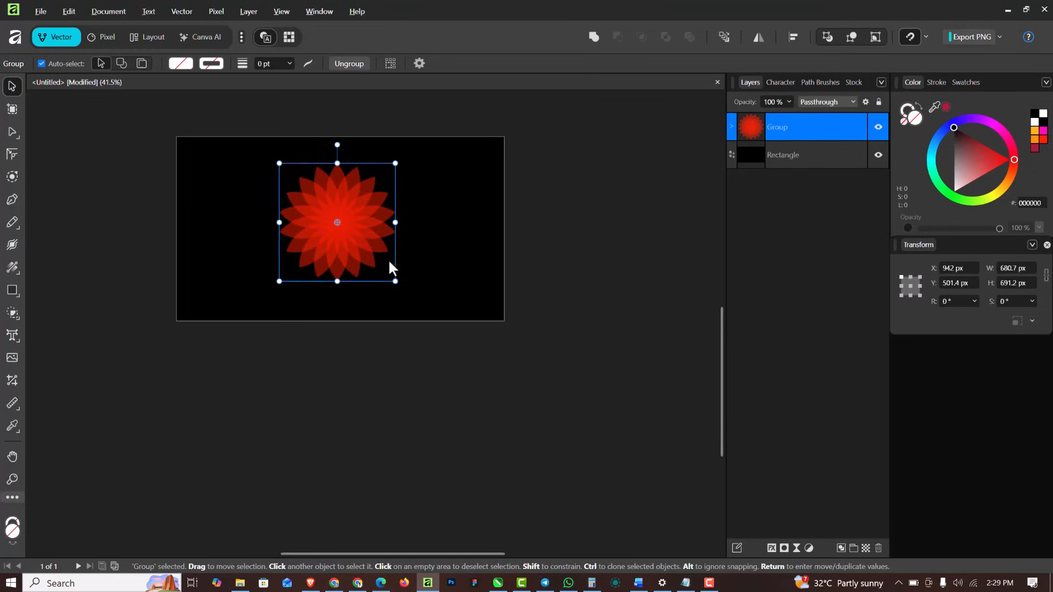
{"action": "key", "text": "ctrl+0"}
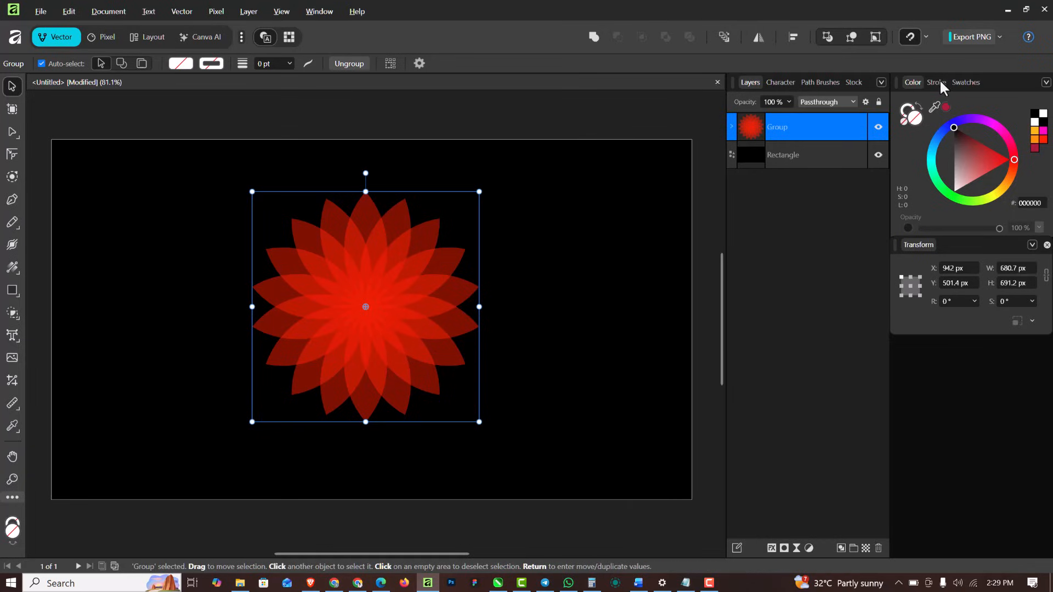
Apply a linear gradient fill across the flower group with the Fill tool, from its left petals to its right petals.
{"action": "left_click", "coordinate": [963, 85]}
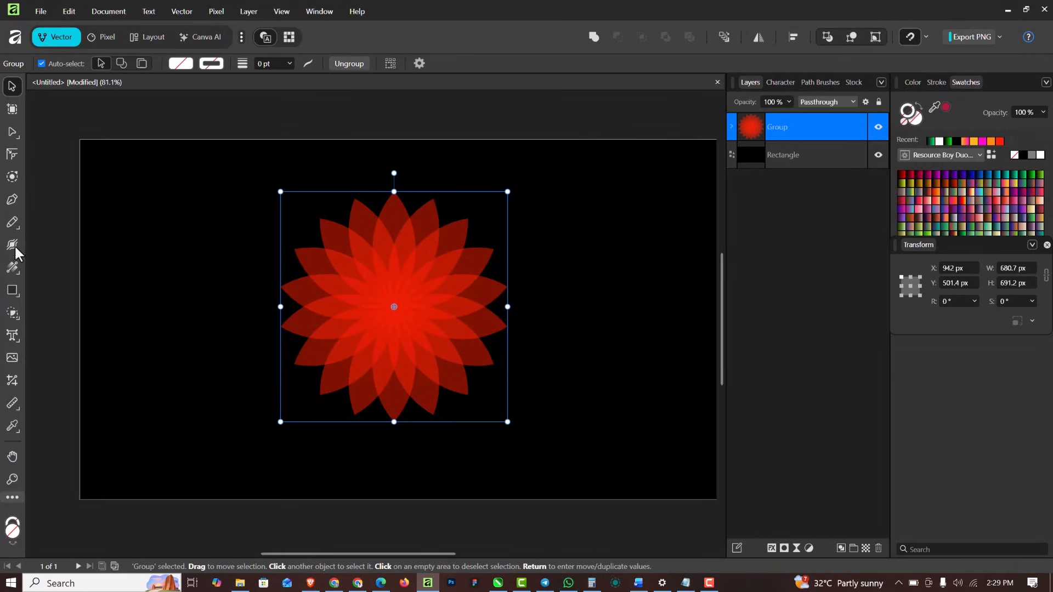
{"action": "left_click", "coordinate": [12, 268]}
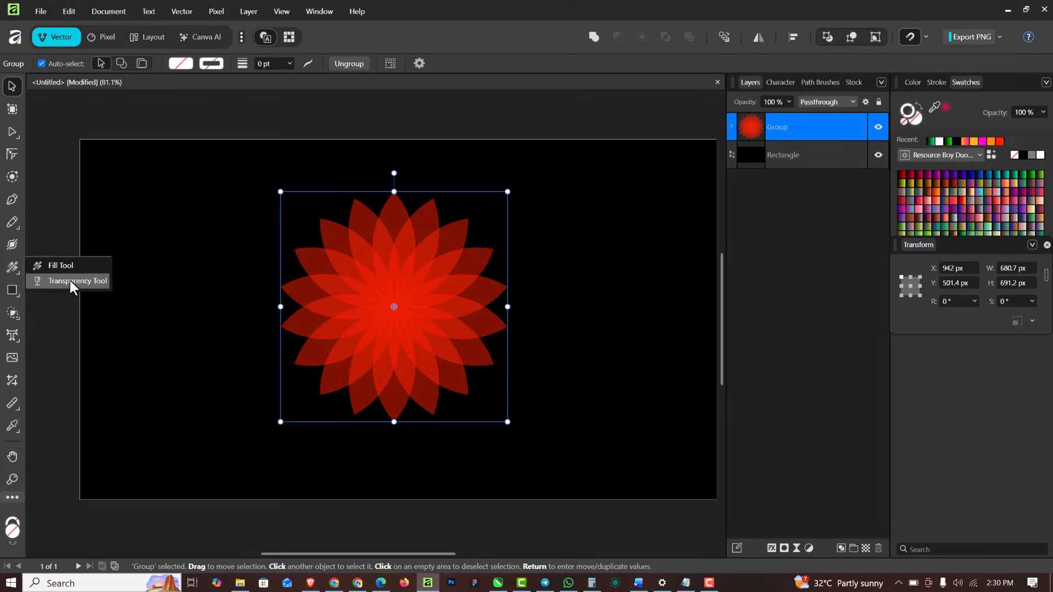
{"action": "left_click", "coordinate": [57, 264]}
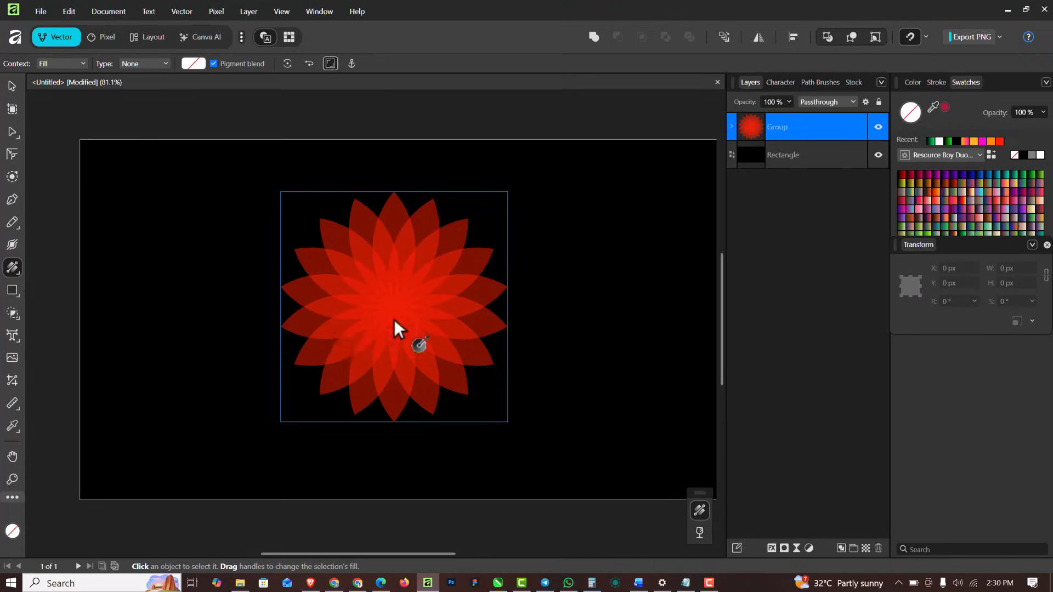
{"action": "left_click_drag", "start_coordinate": [307, 325], "coordinate": [473, 301]}
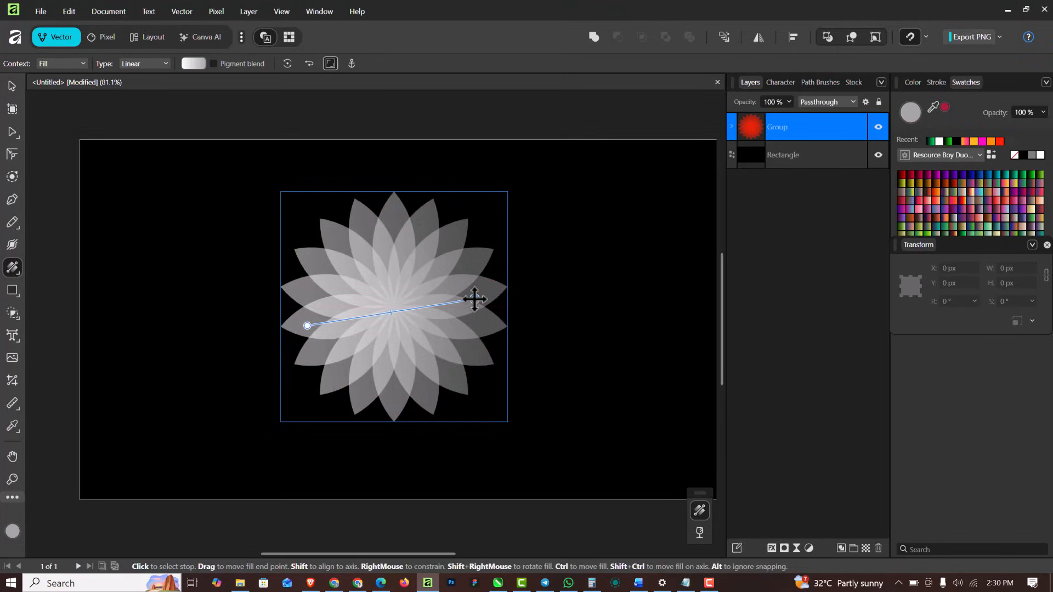
Set the flower gradient's right stop to red and its left stop to orange (FF8F00).
{"action": "left_click", "coordinate": [1000, 142]}
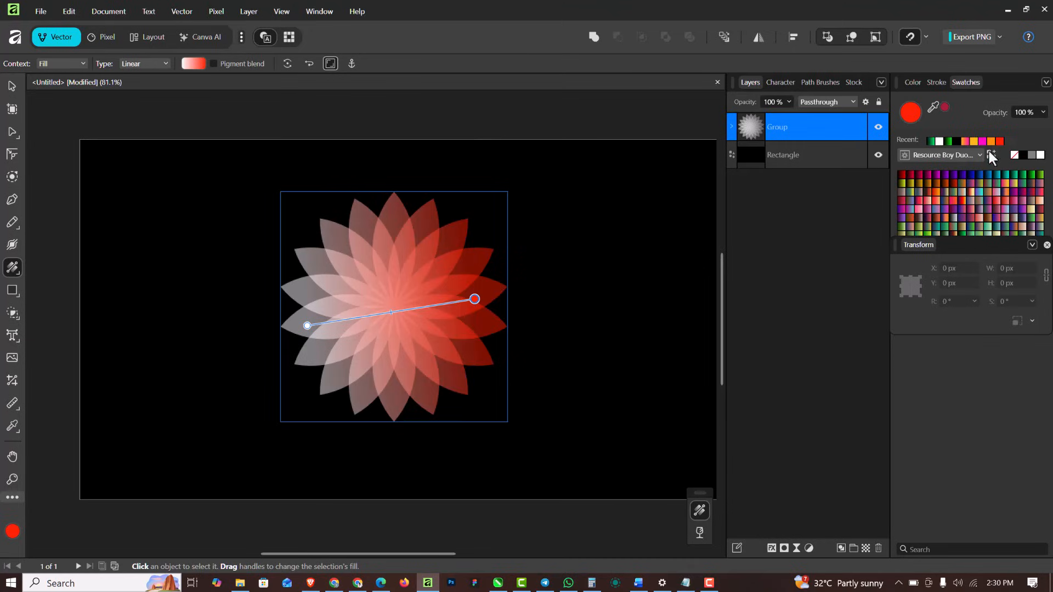
{"action": "left_click", "coordinate": [304, 326]}
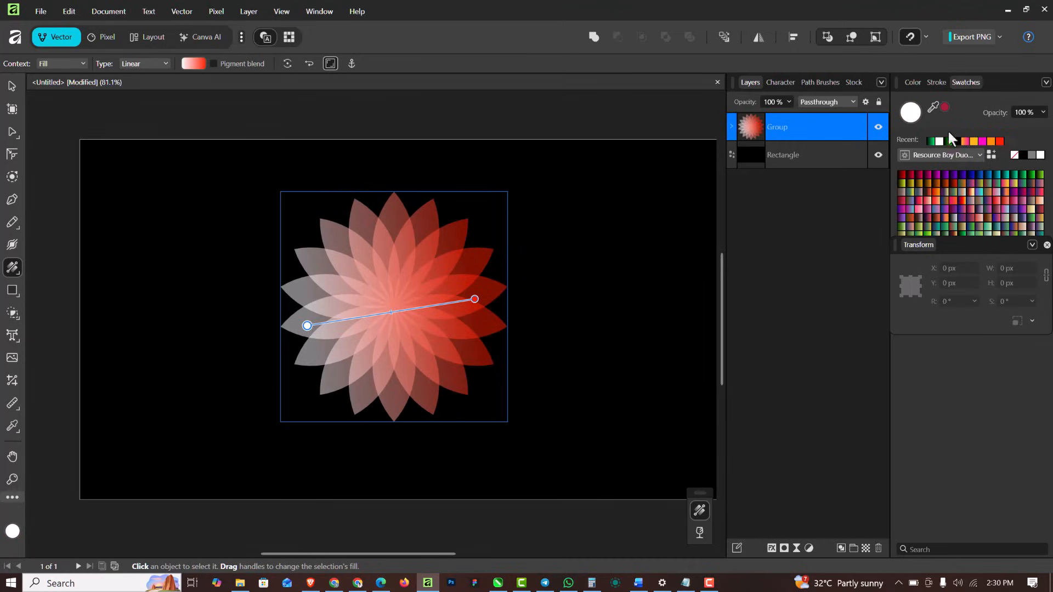
{"action": "left_click", "coordinate": [912, 82]}
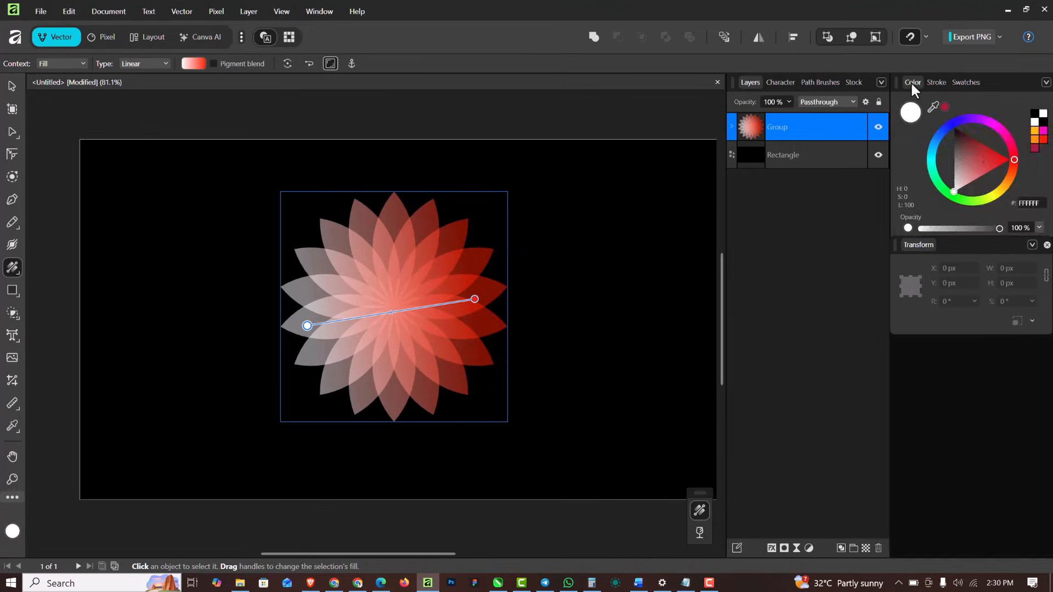
{"action": "left_click", "coordinate": [1035, 139]}
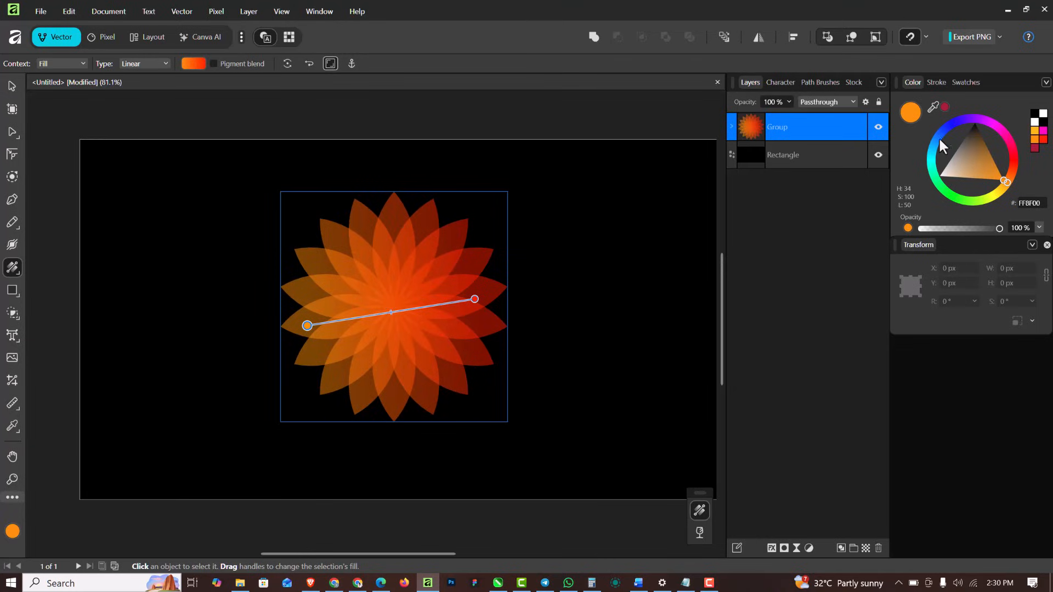
Apply a pink-to-yellow gradient swatch to the flower and angle it from the lower-right petals up to the upper-left ones.
{"action": "left_click", "coordinate": [964, 83]}
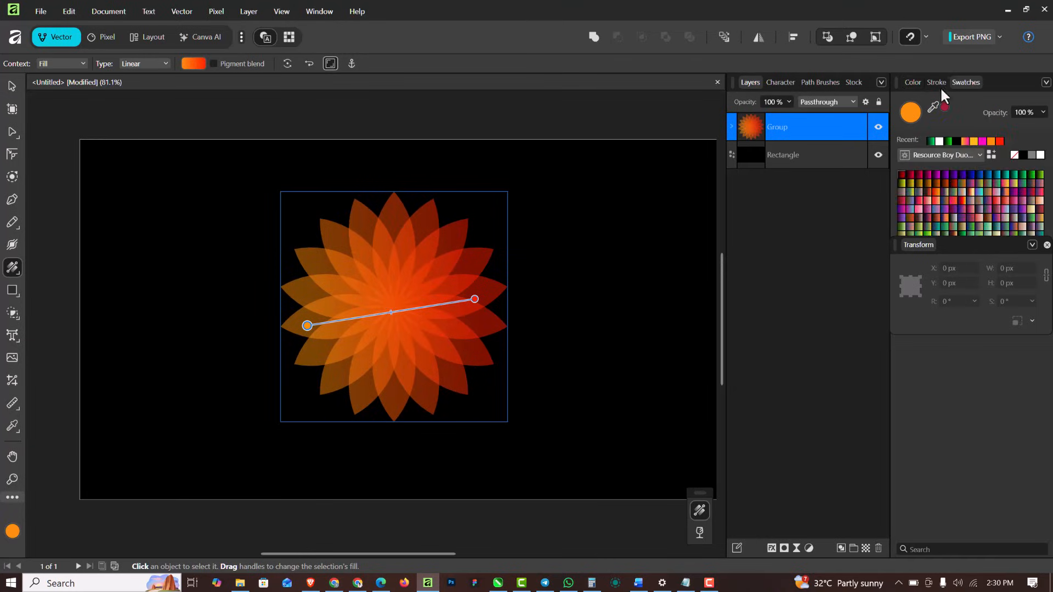
{"action": "left_click", "coordinate": [919, 192]}
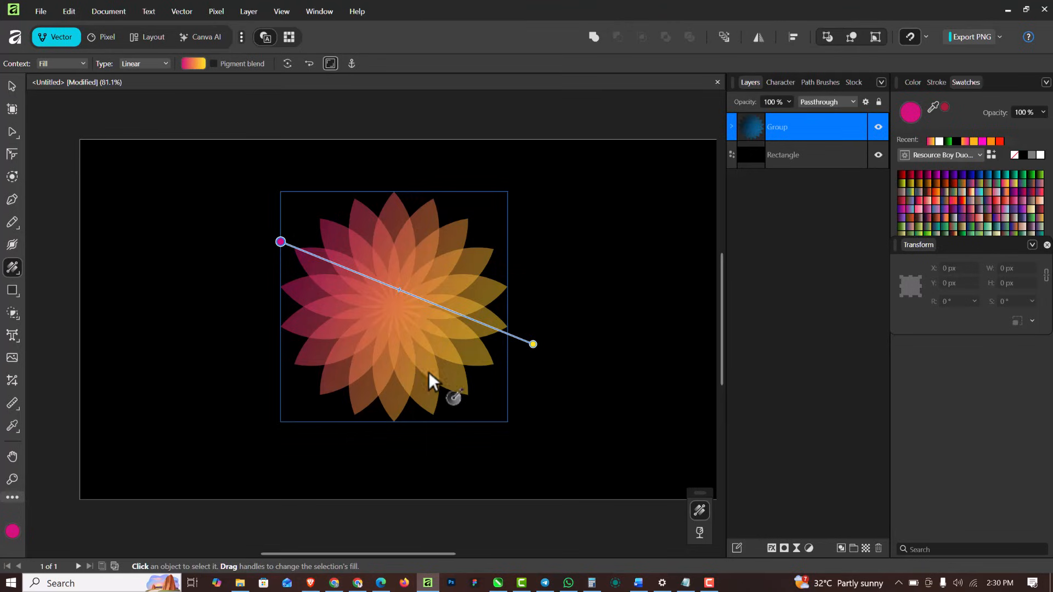
{"action": "left_click_drag", "start_coordinate": [446, 402], "coordinate": [375, 245]}
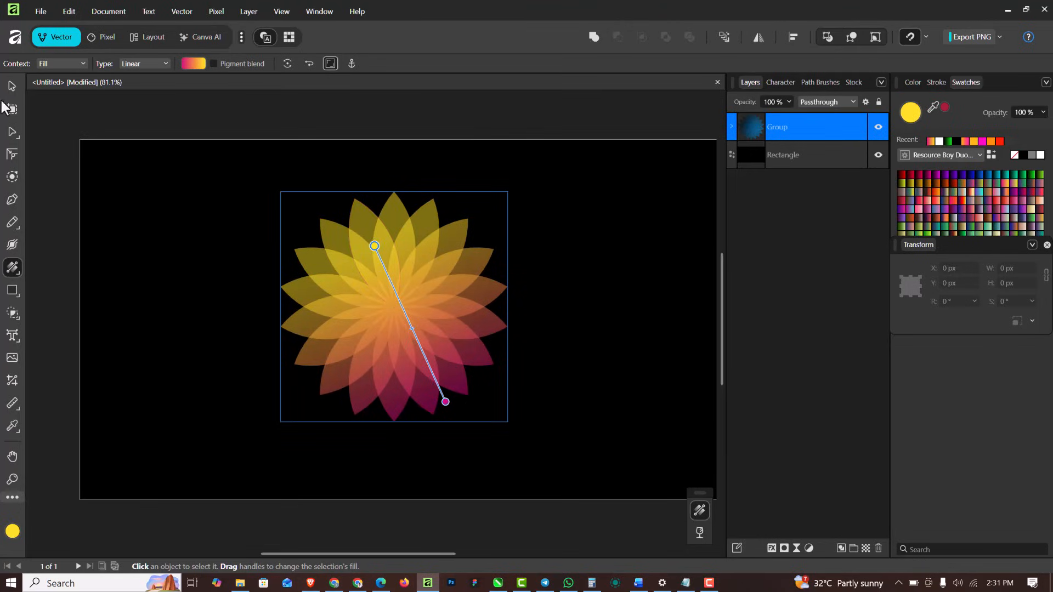
{"action": "left_click", "coordinate": [11, 87]}
{"action": "left_click", "coordinate": [605, 311]}
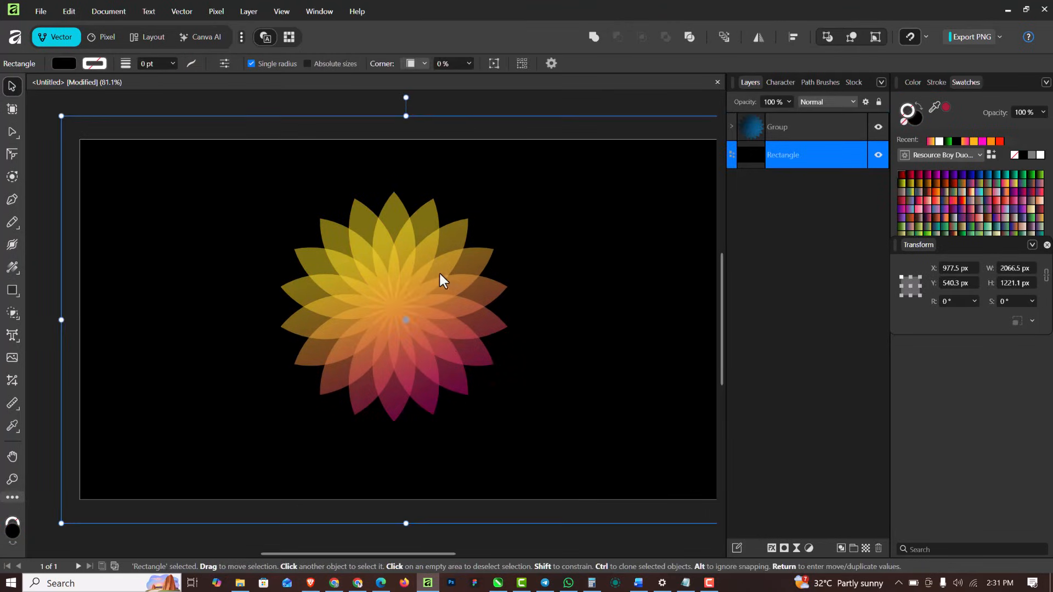
{"action": "scroll", "coordinate": [365, 258], "scroll_direction": "down", "scroll_amount": 2}
{"action": "scroll", "coordinate": [510, 241], "scroll_direction": "up", "scroll_amount": 2}
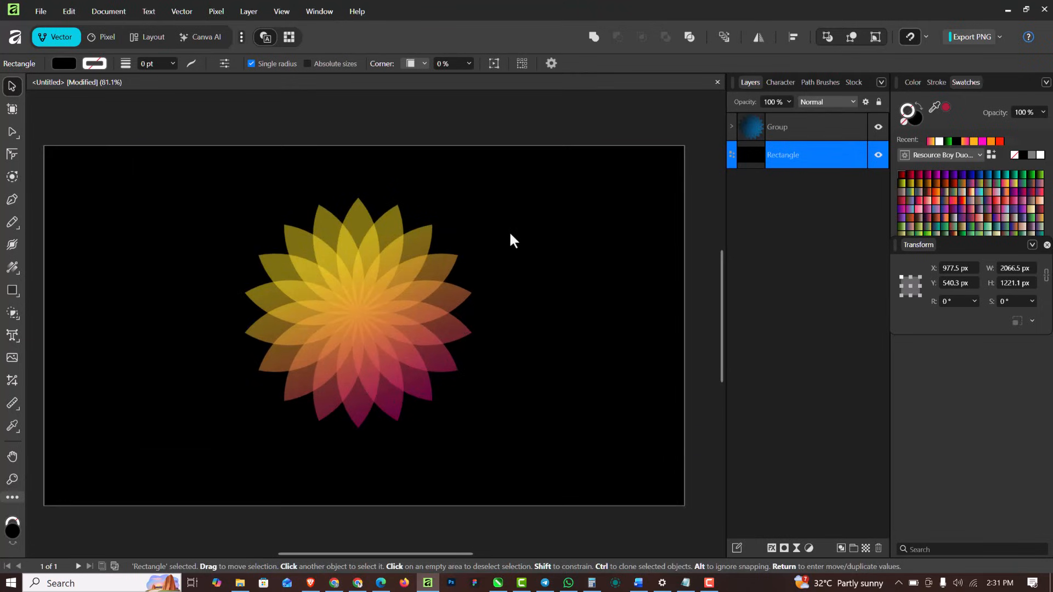
{"action": "scroll", "coordinate": [439, 211], "scroll_direction": "down", "scroll_amount": 1}
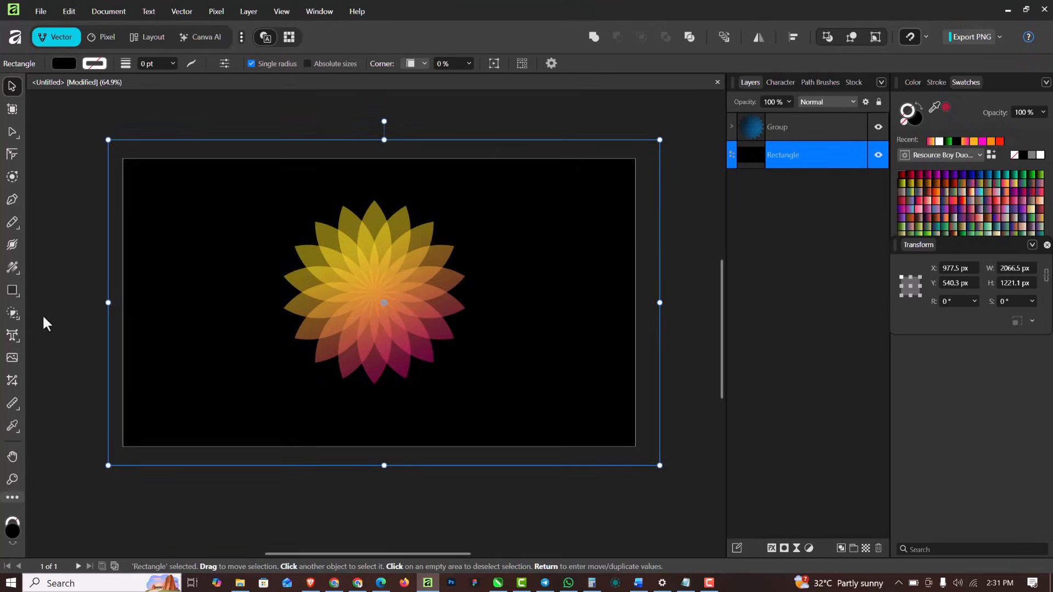
Draw a circle about 291 px in diameter on the background beside the flower's upper-left petals.
{"action": "left_click", "coordinate": [796, 136]}
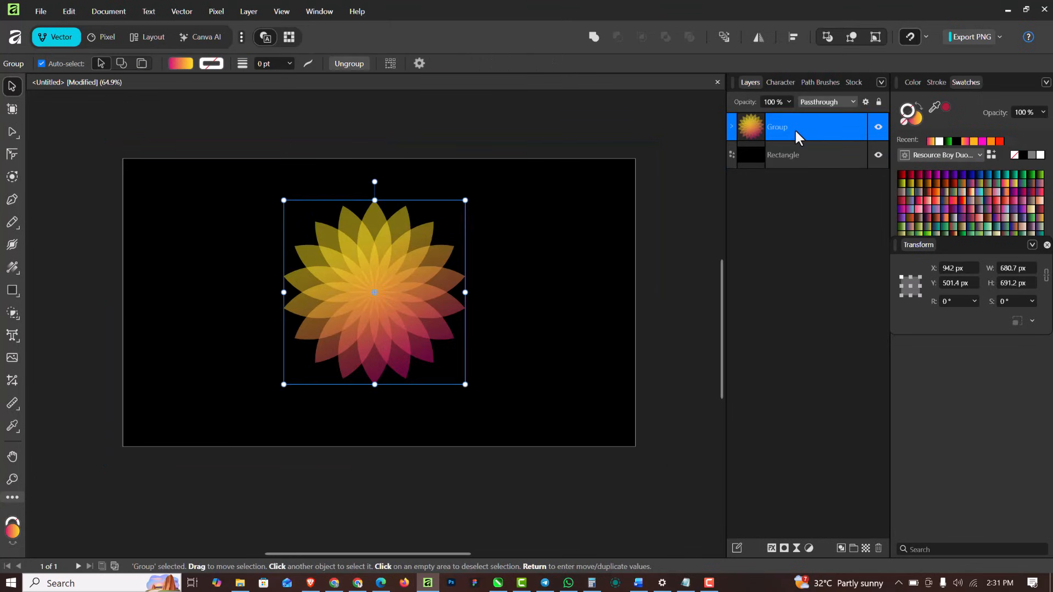
{"action": "left_click", "coordinate": [13, 299]}
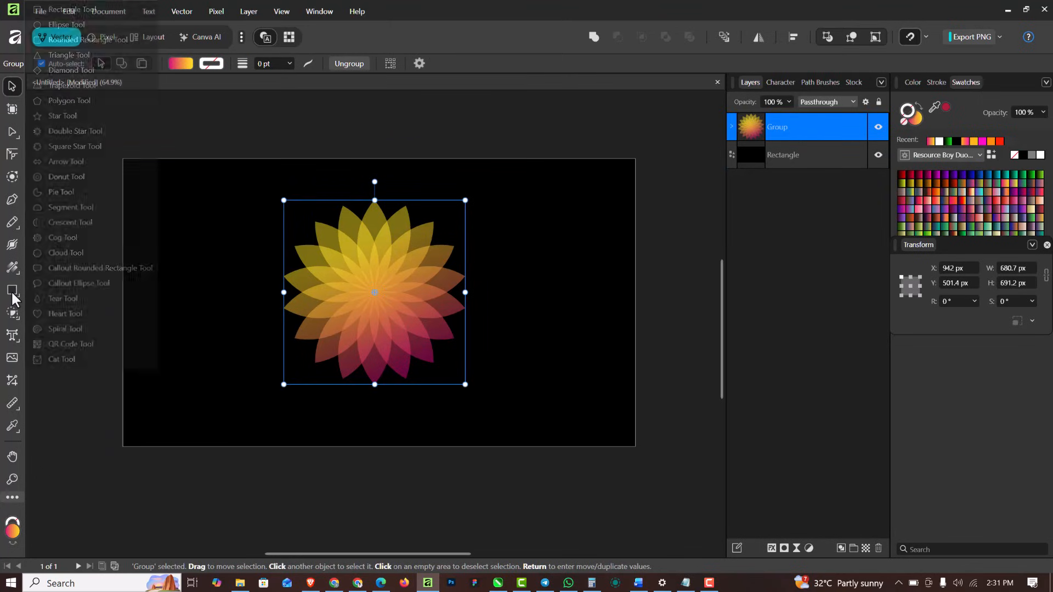
{"action": "left_click", "coordinate": [49, 24]}
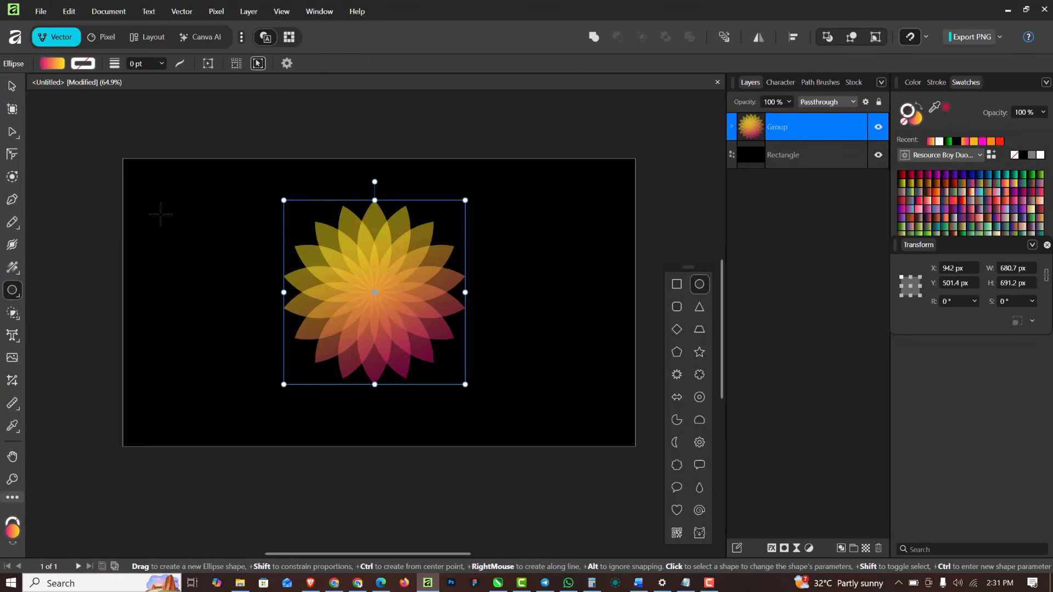
{"action": "left_click_drag", "start_coordinate": [161, 214], "coordinate": [239, 293]}
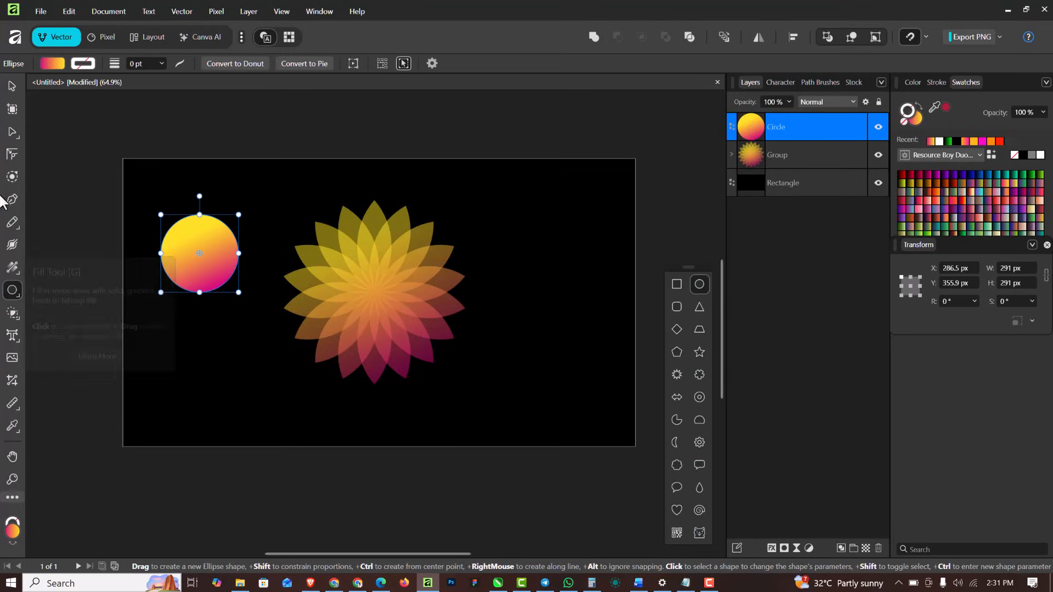
Apply a radial transparency to the new circle so it fades out toward its edge.
{"action": "left_click", "coordinate": [13, 267]}
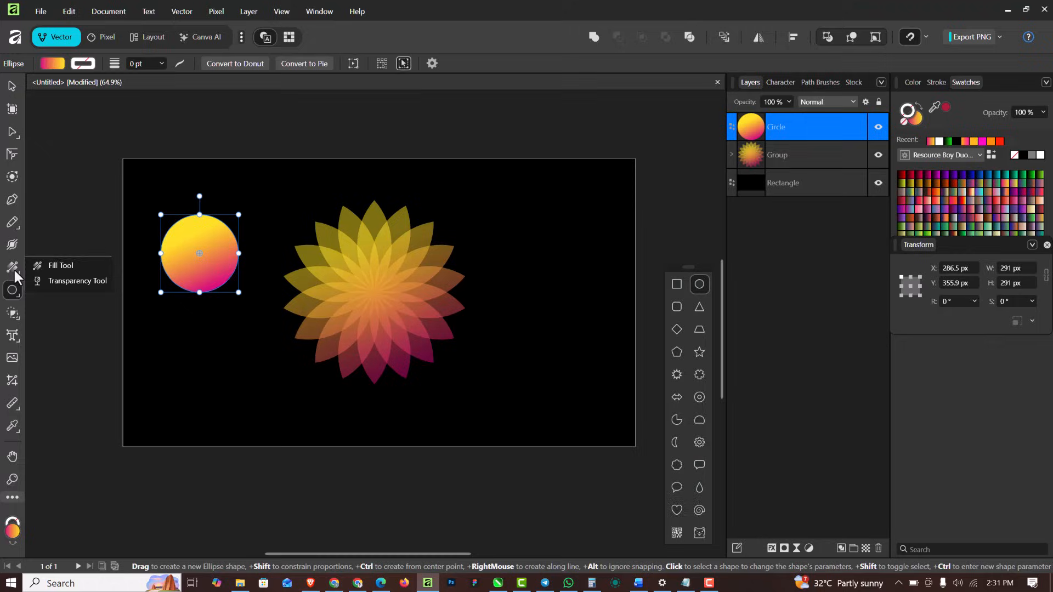
{"action": "left_click", "coordinate": [76, 281]}
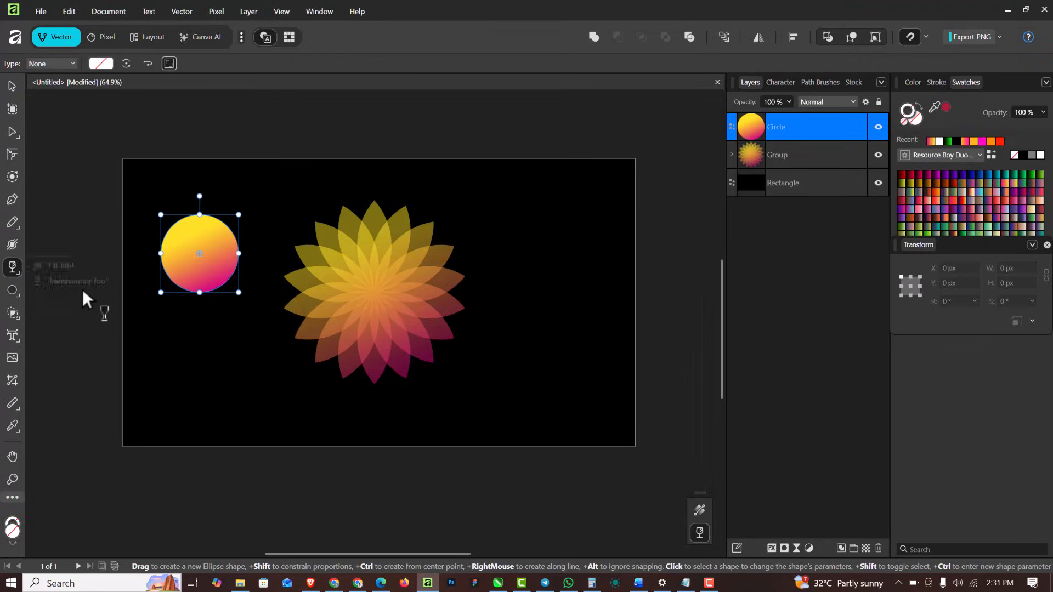
{"action": "left_click", "coordinate": [72, 64]}
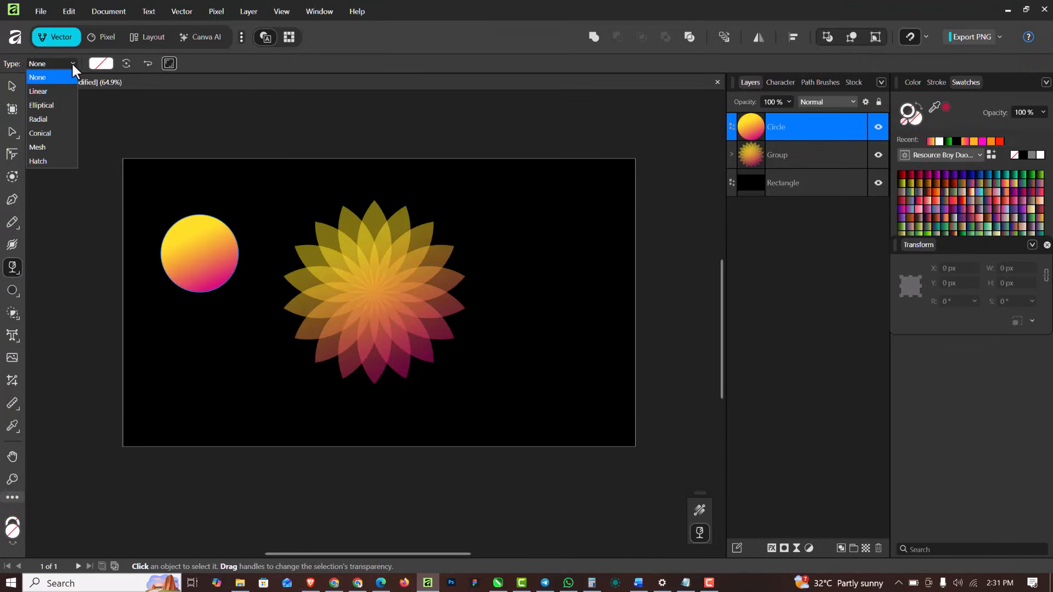
{"action": "left_click", "coordinate": [45, 119]}
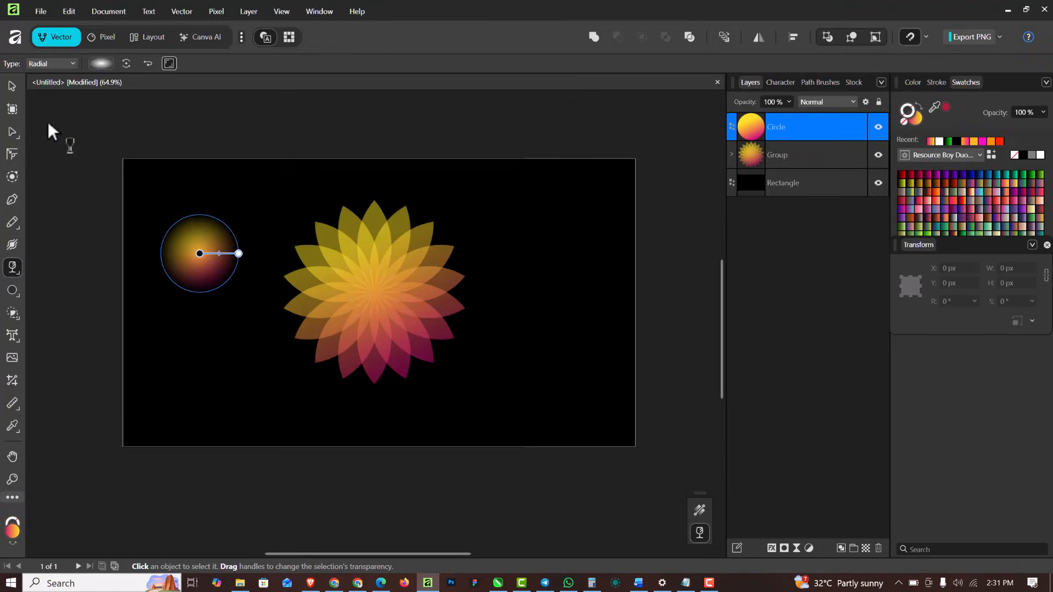
Enlarge the faded circle to about 1033 px in diameter and move it over the page's upper-left corner.
{"action": "left_click", "coordinate": [13, 88]}
{"action": "left_click_drag", "start_coordinate": [238, 215], "coordinate": [346, 145]}
{"action": "left_click_drag", "start_coordinate": [248, 207], "coordinate": [141, 161]}
{"action": "left_click_drag", "start_coordinate": [197, 235], "coordinate": [136, 166]}
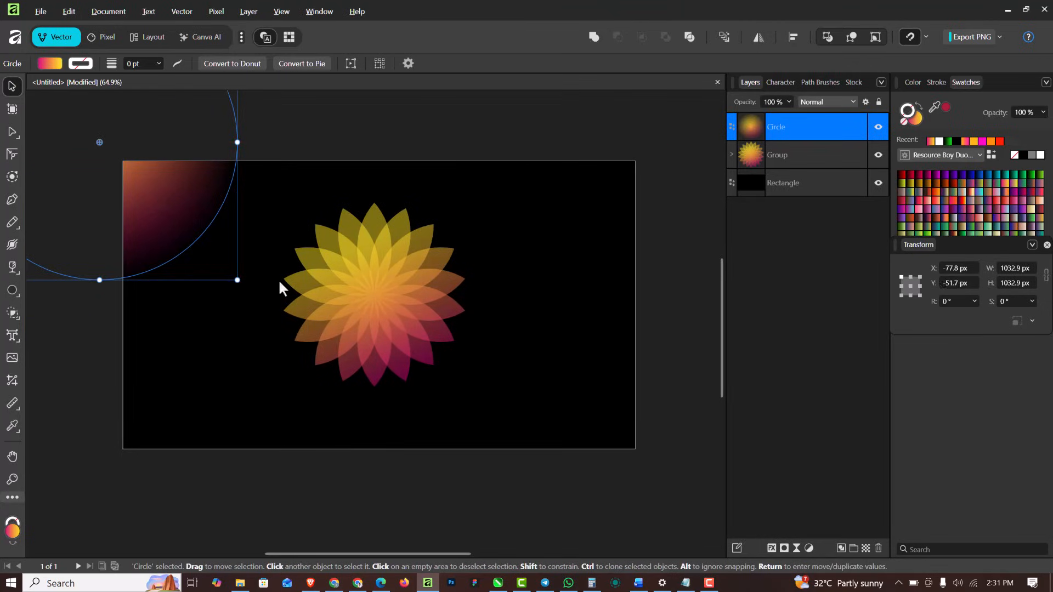
Duplicate the glow circle onto the page's lower-right corner, and place another copy at the lower-left corner.
{"action": "mouse_move", "coordinate": [280, 282]}
{"action": "left_mouse_down"}
{"action": "mouse_move", "coordinate": [717, 487]}
{"action": "mouse_move", "coordinate": [719, 524]}
{"action": "left_mouse_up"}
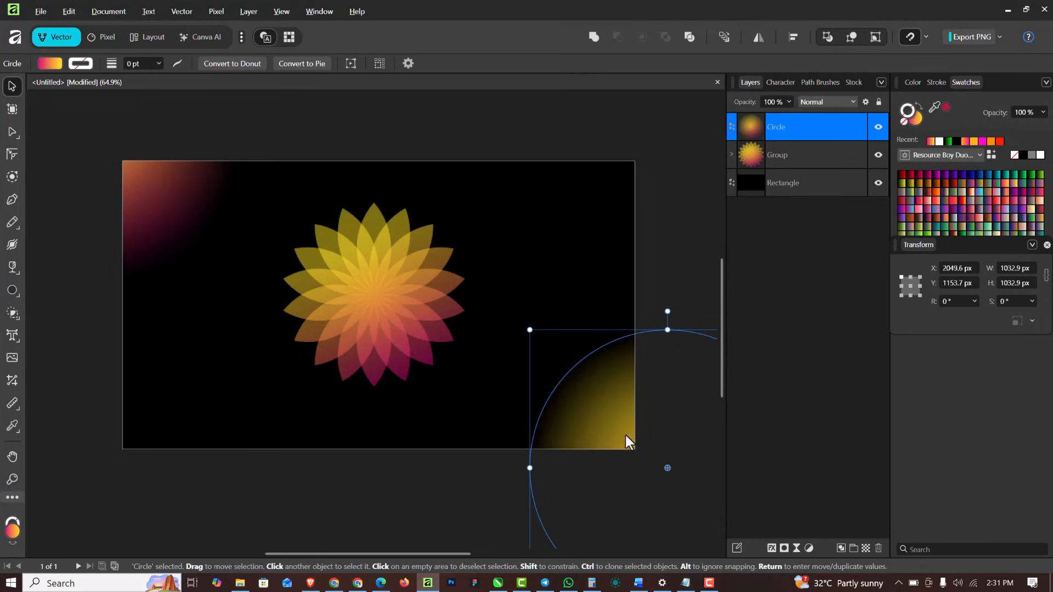
{"action": "left_click_drag", "start_coordinate": [604, 422], "coordinate": [601, 439]}
{"action": "scroll", "coordinate": [518, 278], "scroll_direction": "down", "scroll_amount": 3}
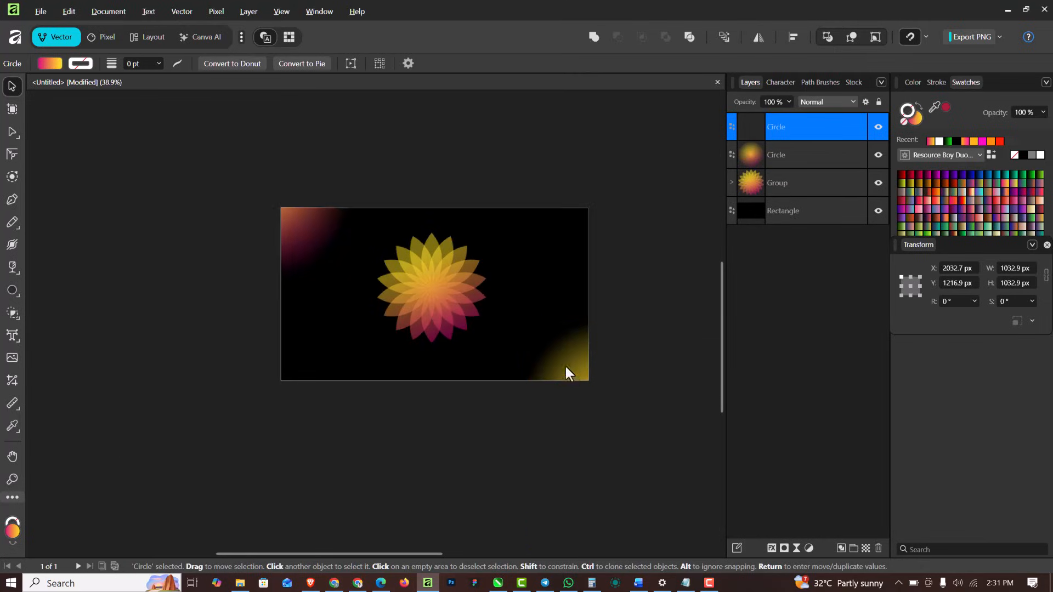
{"action": "mouse_move", "coordinate": [567, 373]}
{"action": "left_mouse_down"}
{"action": "mouse_move", "coordinate": [580, 365]}
{"action": "mouse_move", "coordinate": [249, 399]}
{"action": "mouse_move", "coordinate": [251, 409]}
{"action": "mouse_move", "coordinate": [280, 404]}
{"action": "mouse_move", "coordinate": [289, 390]}
{"action": "left_mouse_up"}
Recolour the glow circle in the page's upper-left corner to solid orange D4840B.
{"action": "left_click", "coordinate": [290, 223]}
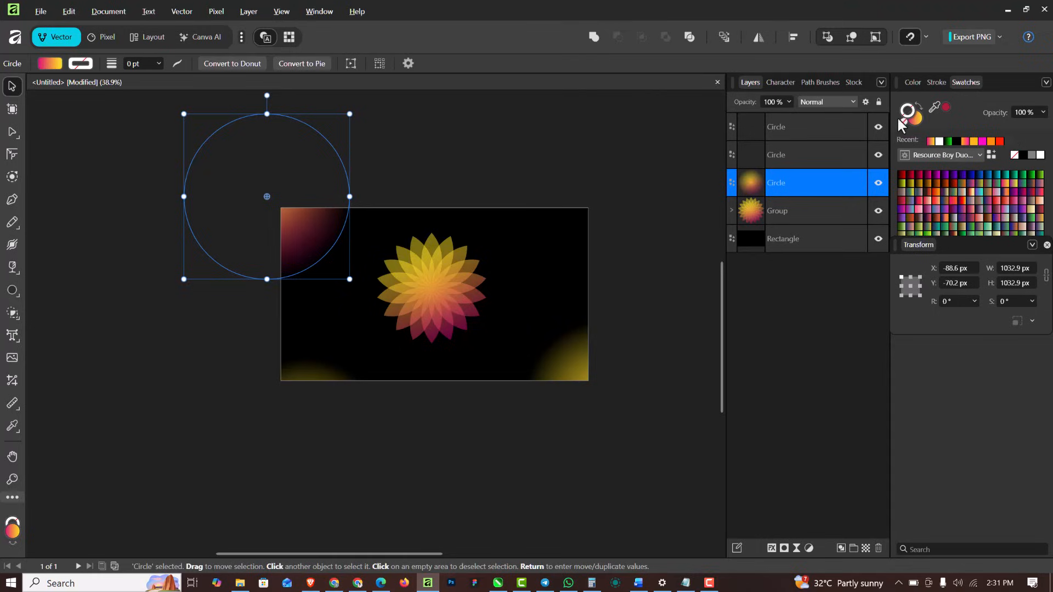
{"action": "left_click", "coordinate": [913, 82]}
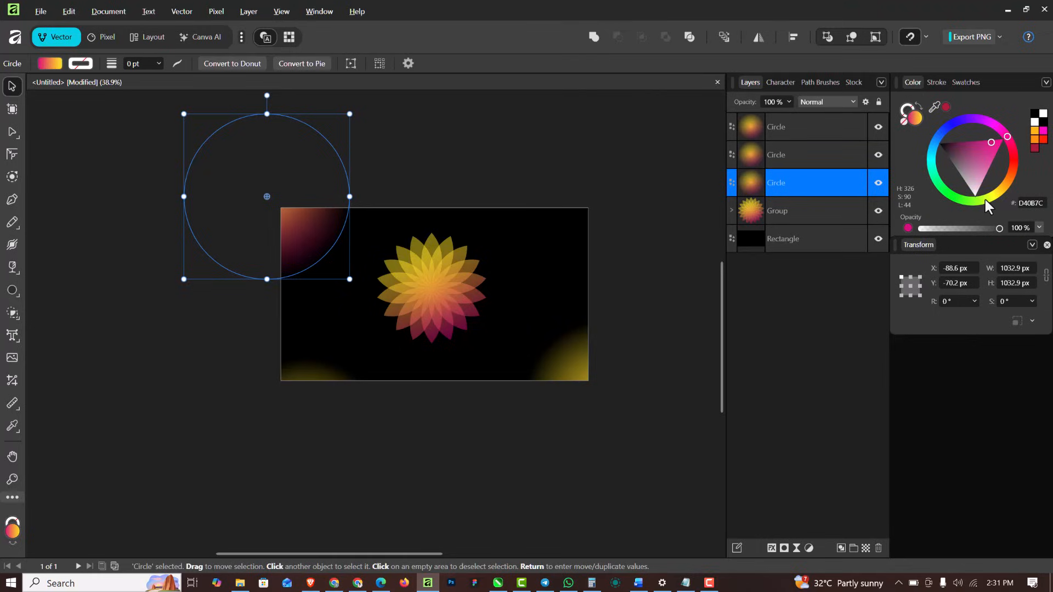
{"action": "mouse_move", "coordinate": [1009, 187]}
{"action": "left_mouse_down"}
{"action": "mouse_move", "coordinate": [998, 197]}
{"action": "mouse_move", "coordinate": [1006, 183]}
{"action": "left_mouse_up"}
Recolour the lower-right glow circle to orange and fill the lower-left glow circle with orange FF8F00.
{"action": "left_click", "coordinate": [576, 363]}
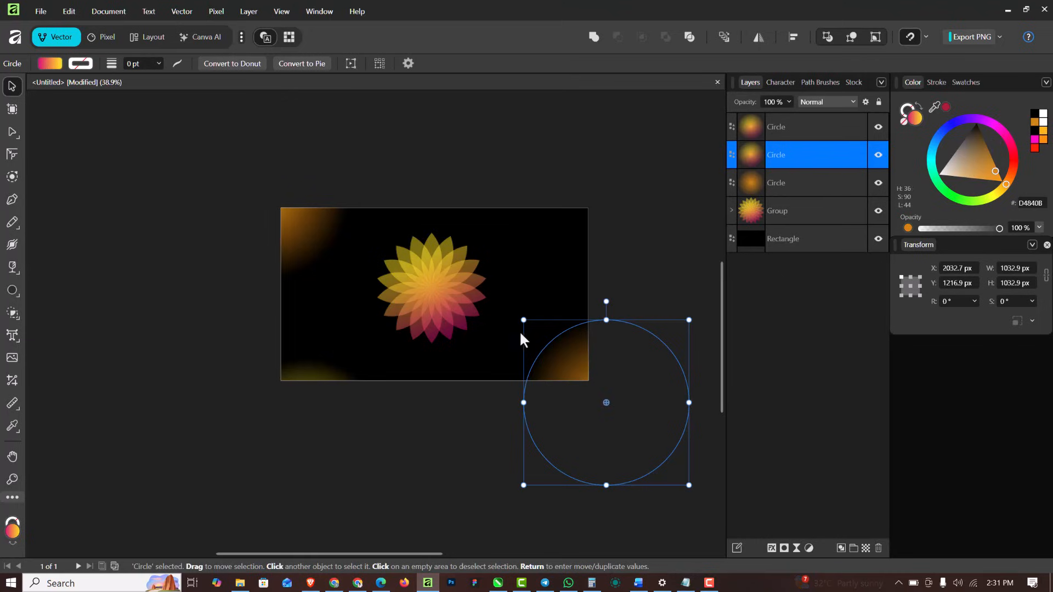
{"action": "left_click", "coordinate": [307, 381]}
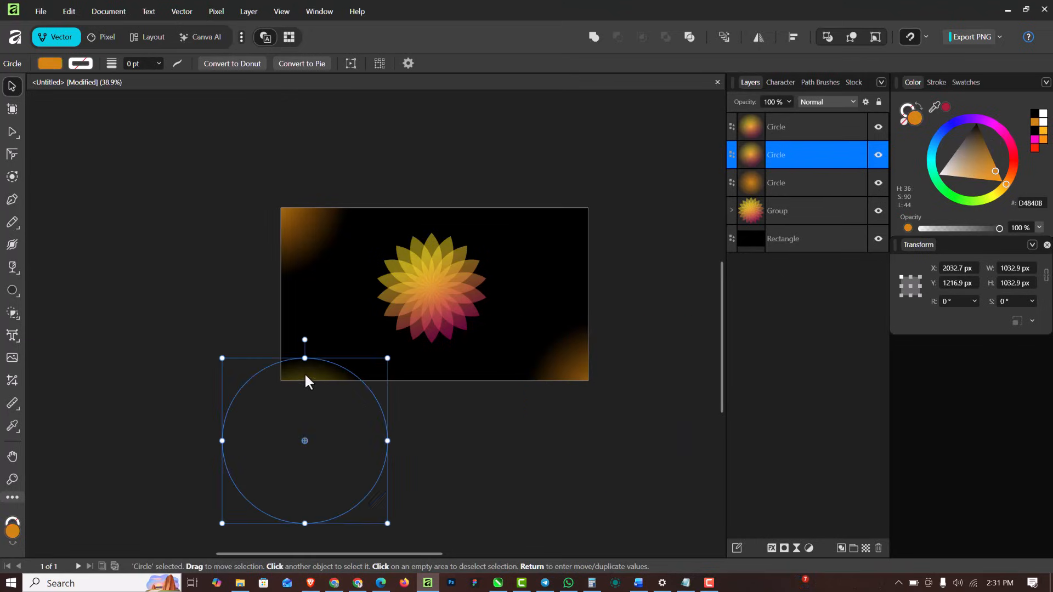
{"action": "left_click", "coordinate": [1043, 140]}
Move the upper-left glow circle farther off the page so less of it covers the corner, and deselect it.
{"action": "scroll", "coordinate": [445, 277], "scroll_direction": "up", "scroll_amount": 2}
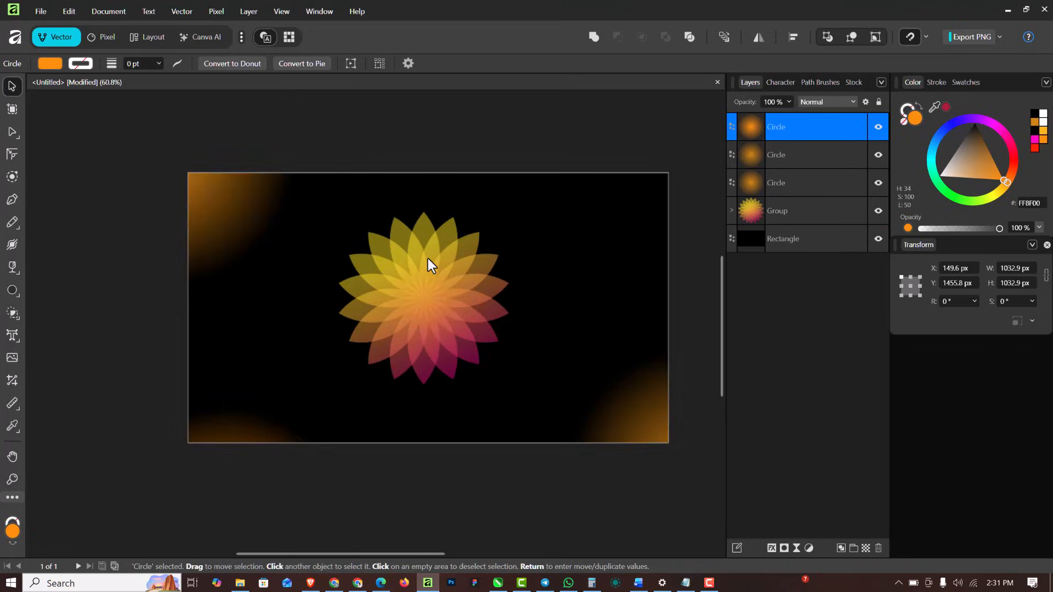
{"action": "left_click", "coordinate": [258, 196]}
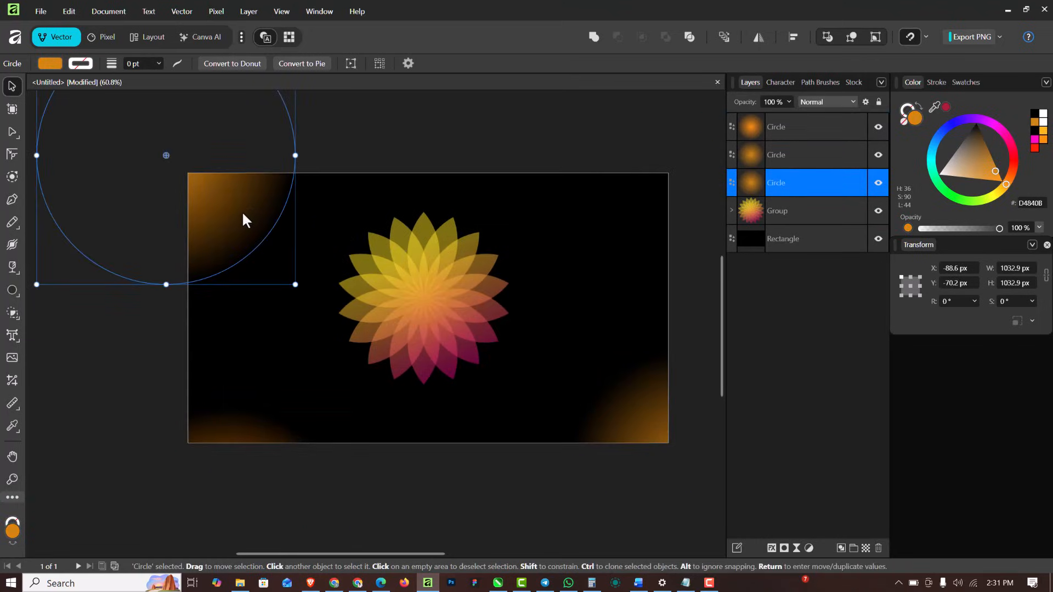
{"action": "left_click", "coordinate": [438, 156]}
{"action": "scroll", "coordinate": [404, 300], "scroll_direction": "down", "scroll_amount": 1}
{"action": "scroll", "coordinate": [374, 325], "scroll_direction": "up", "scroll_amount": 2}
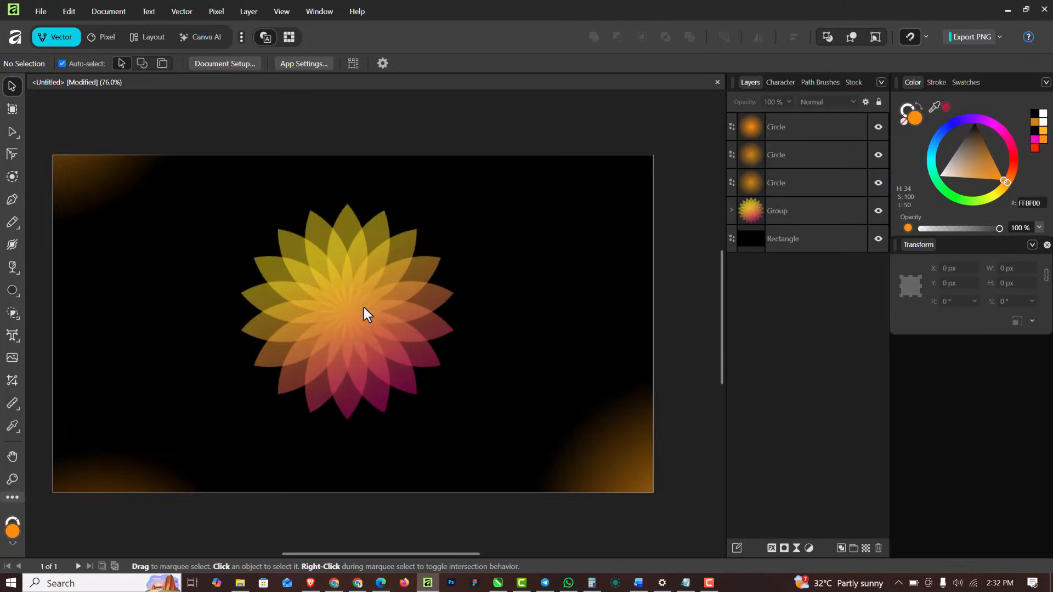
Add a Recolor adjustment above the topmost circle layer and set its hue to 237.9° to tint the artwork blue.
{"action": "left_click", "coordinate": [817, 126]}
{"action": "scroll", "coordinate": [615, 200], "scroll_direction": "down", "scroll_amount": 1}
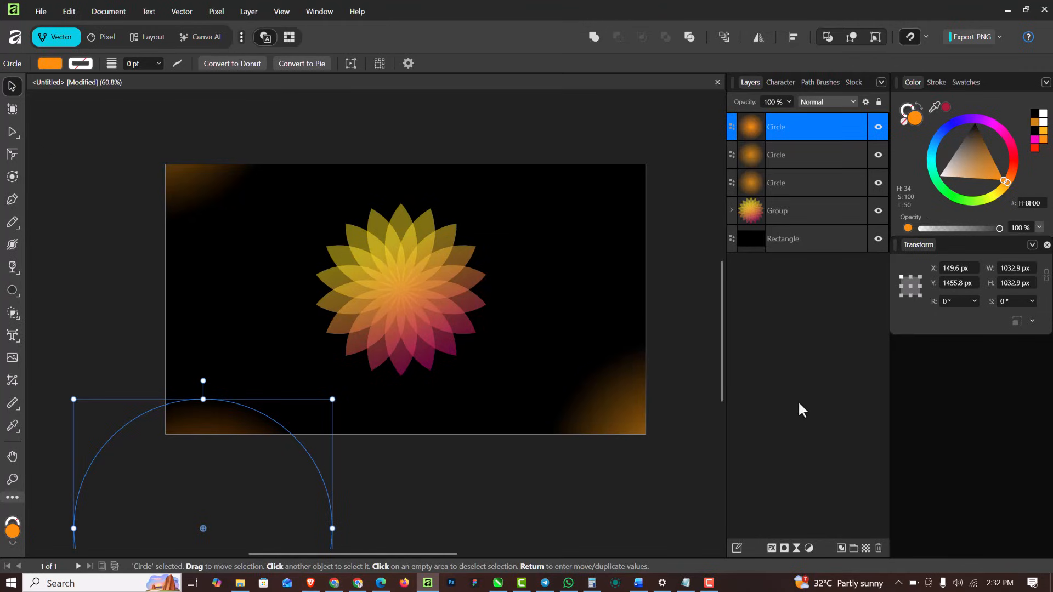
{"action": "left_click", "coordinate": [807, 546]}
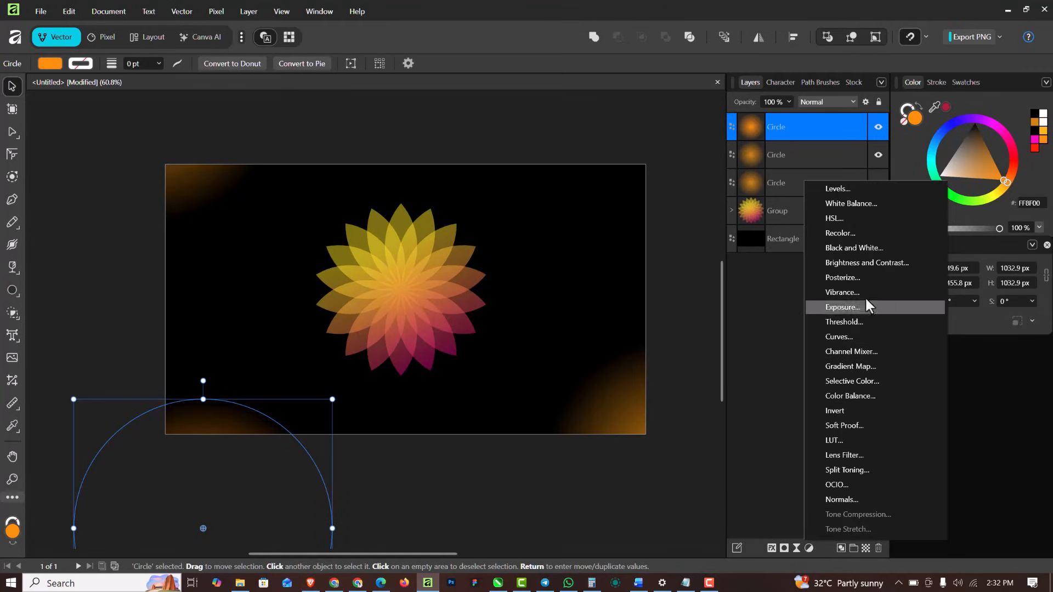
{"action": "left_click", "coordinate": [850, 236]}
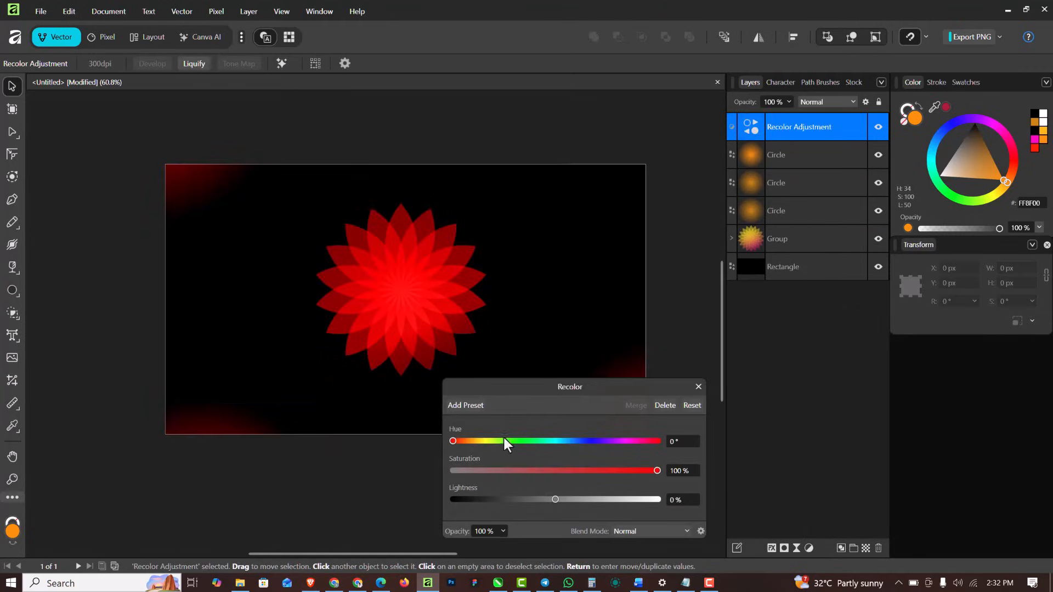
{"action": "left_click_drag", "start_coordinate": [455, 443], "coordinate": [588, 446]}
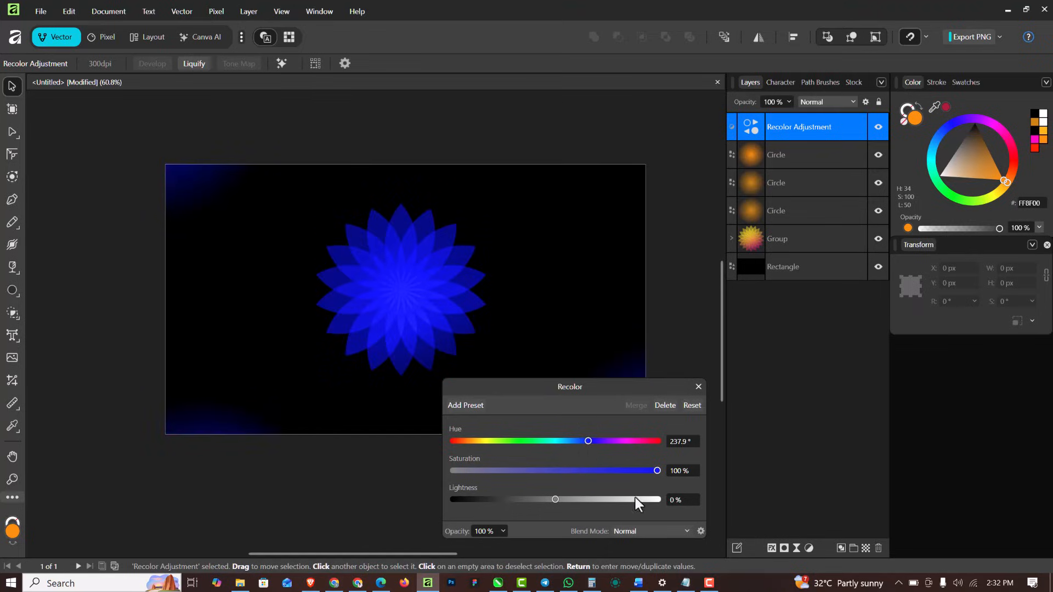
{"action": "left_click", "coordinate": [699, 386]}
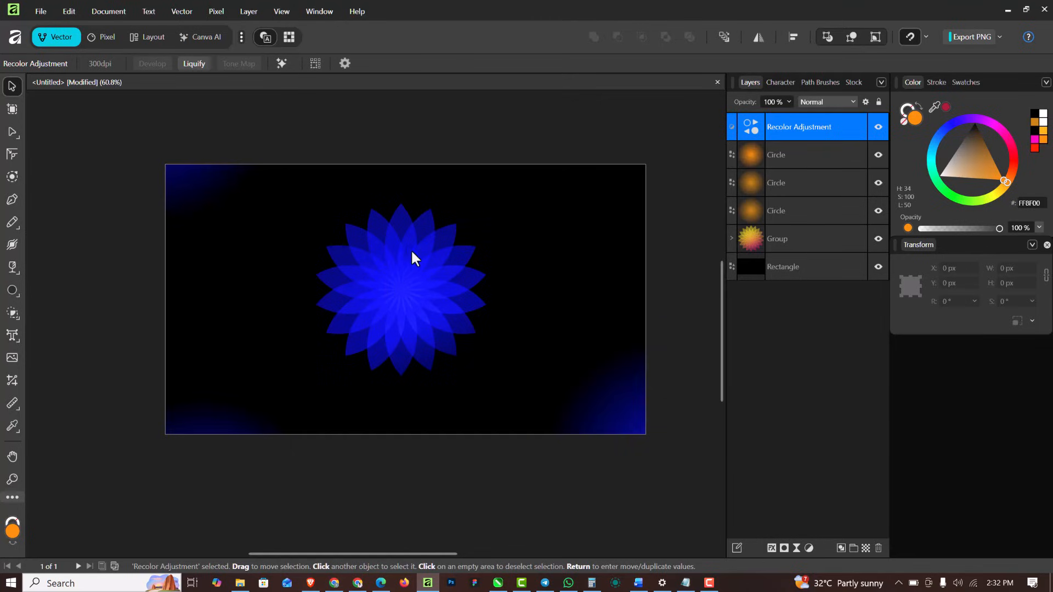
Hide the Recolor adjustment layer and select the flower group.
{"action": "key", "text": "ctrl+0"}
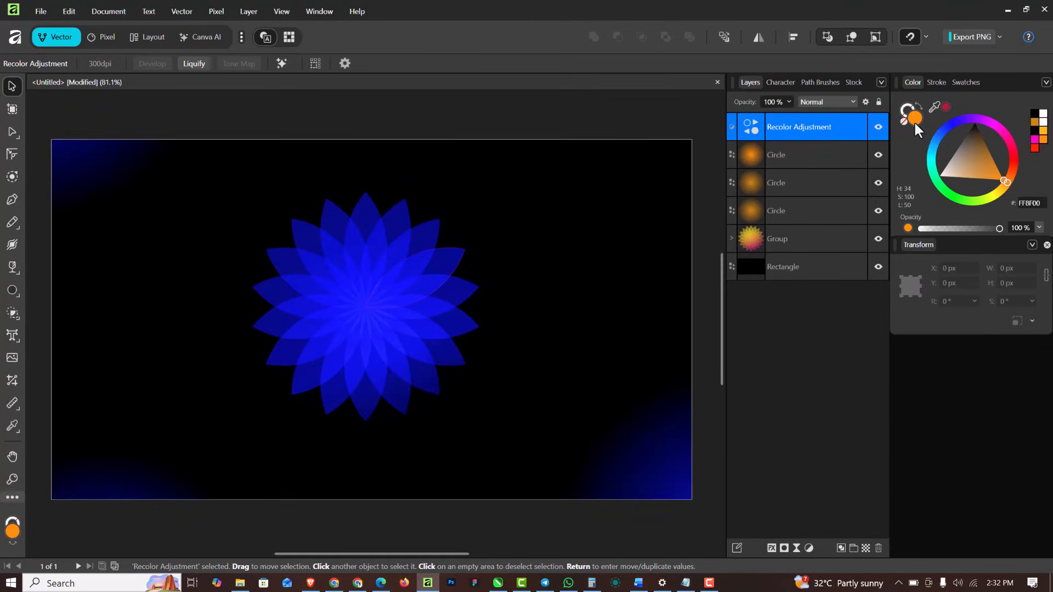
{"action": "left_click", "coordinate": [878, 127]}
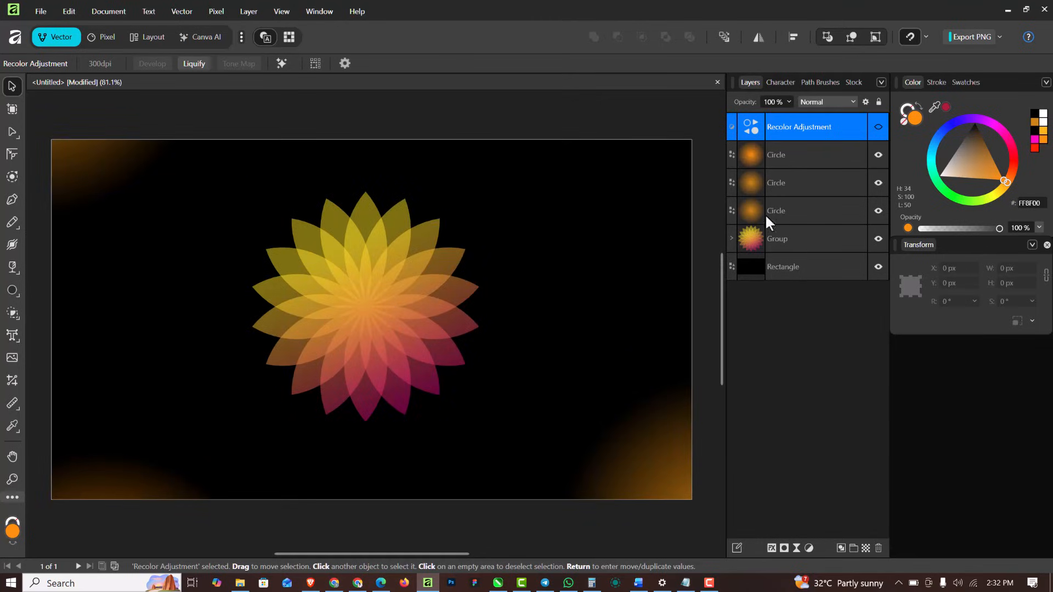
{"action": "left_click", "coordinate": [812, 247]}
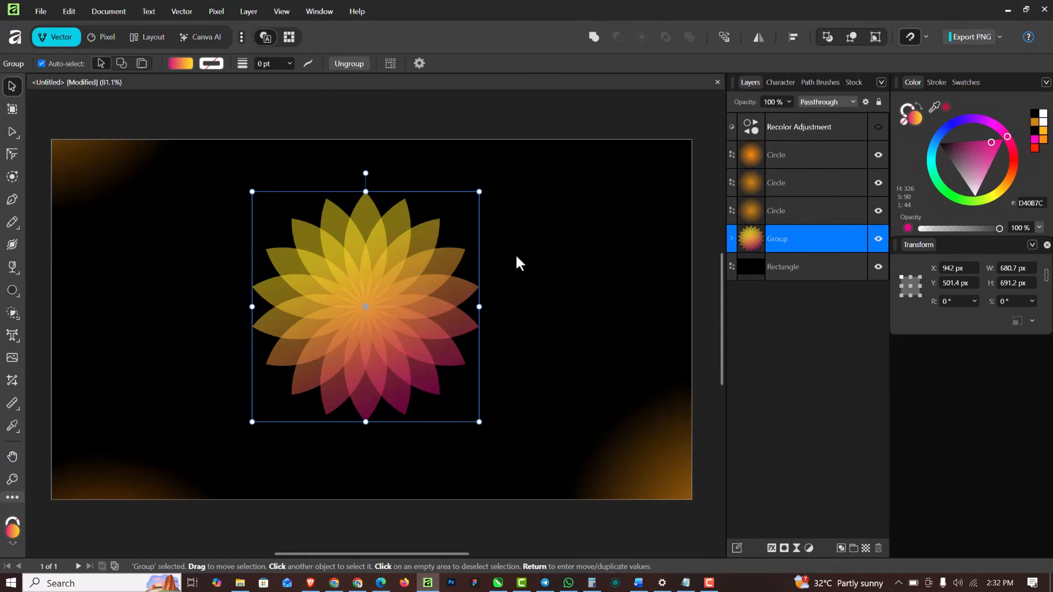